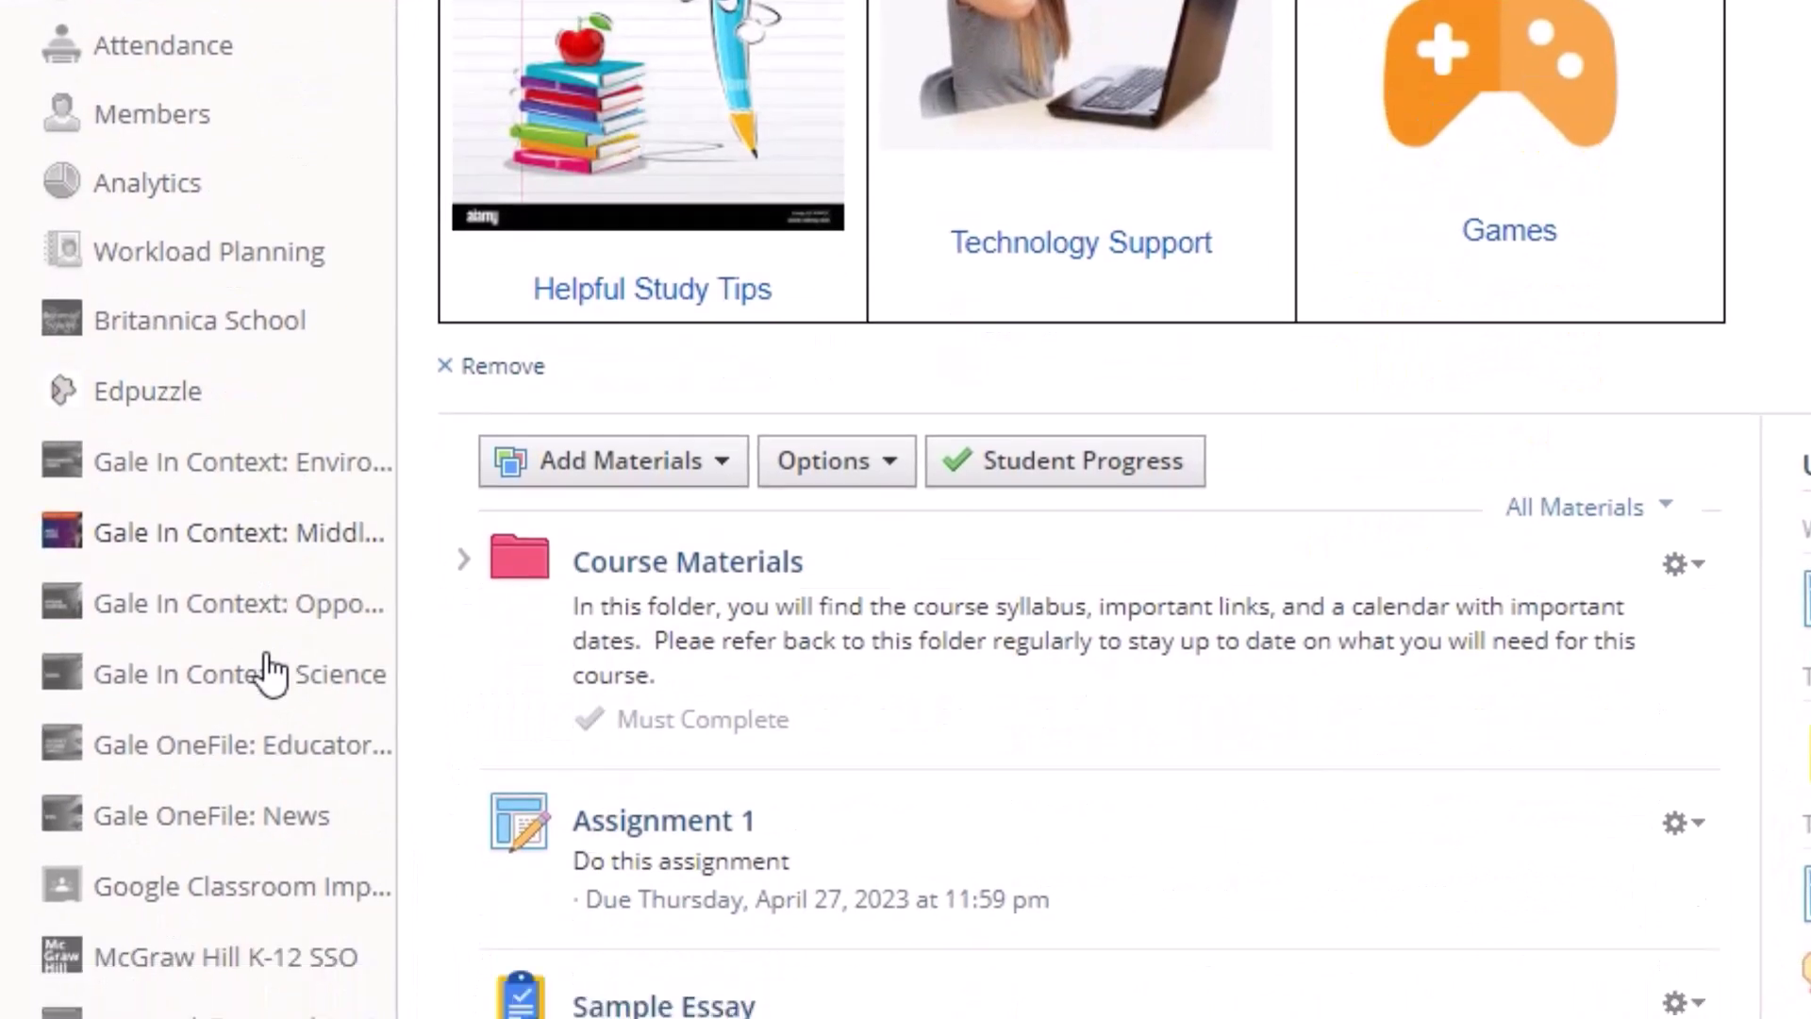
scroll(286, 674, "down", 2)
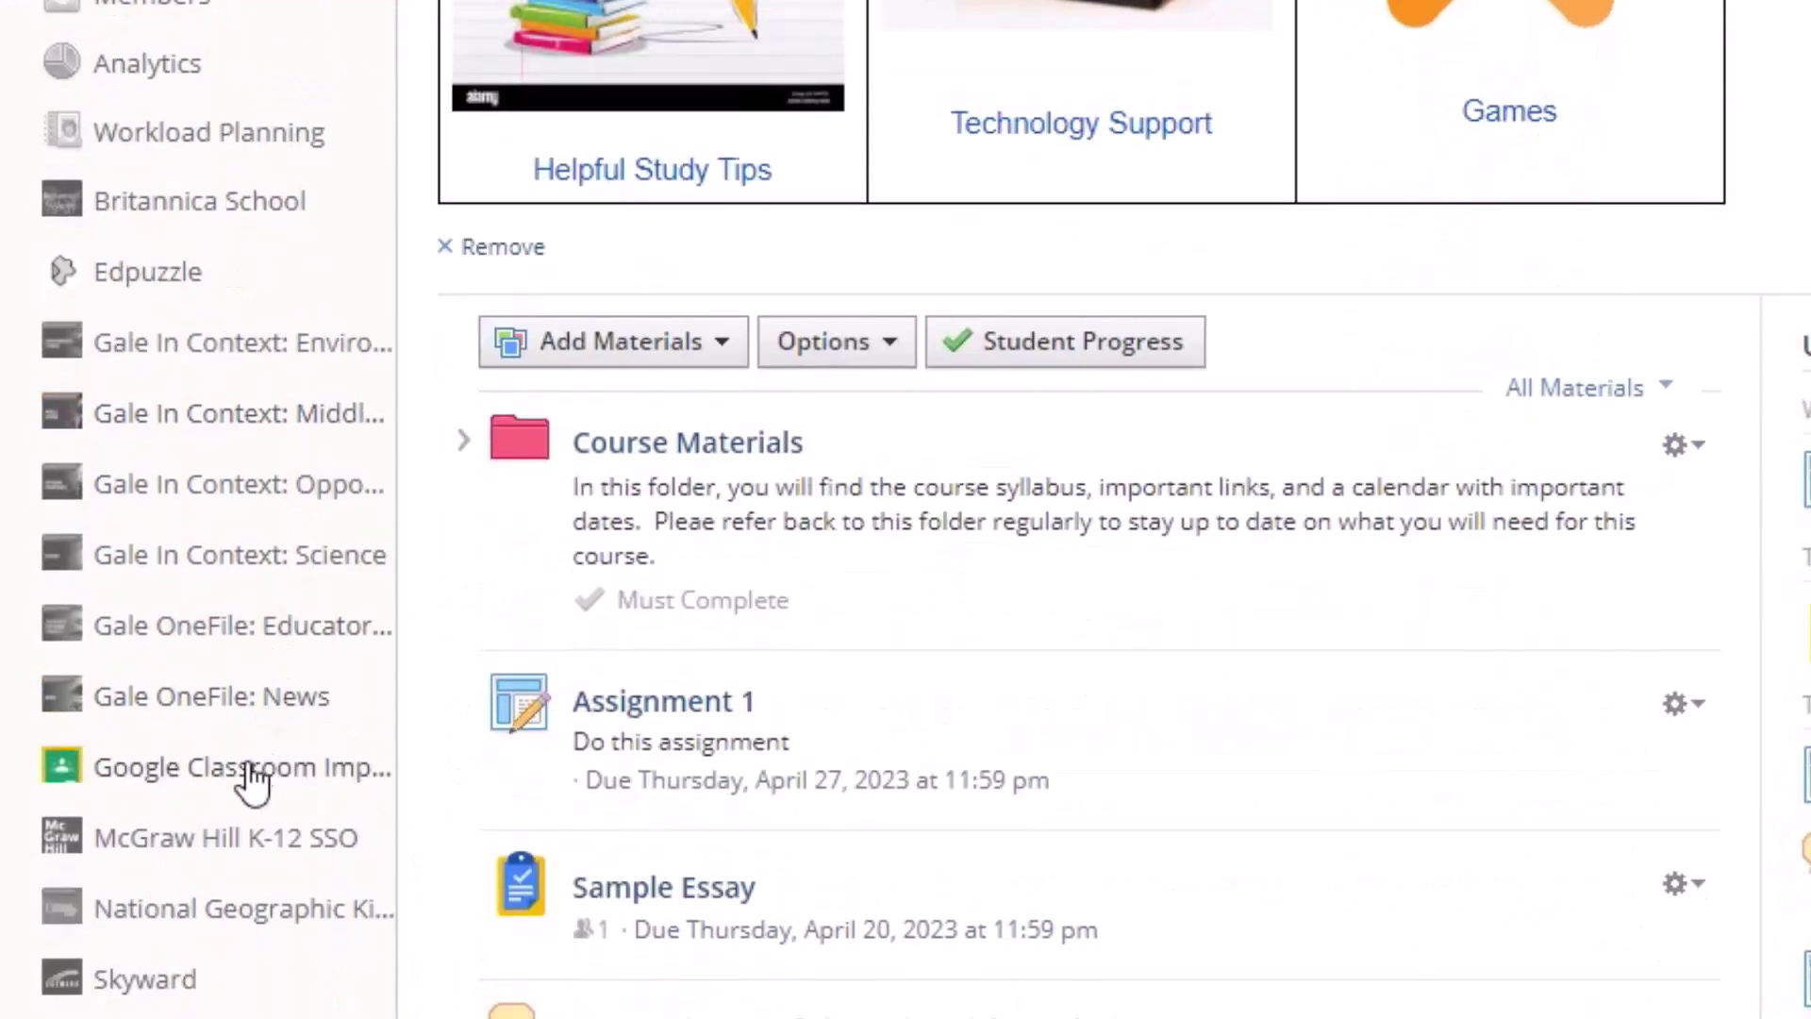
- Sign in to Schoology's Google Classroom Import page with the teacher Google account
left_click(207, 788)
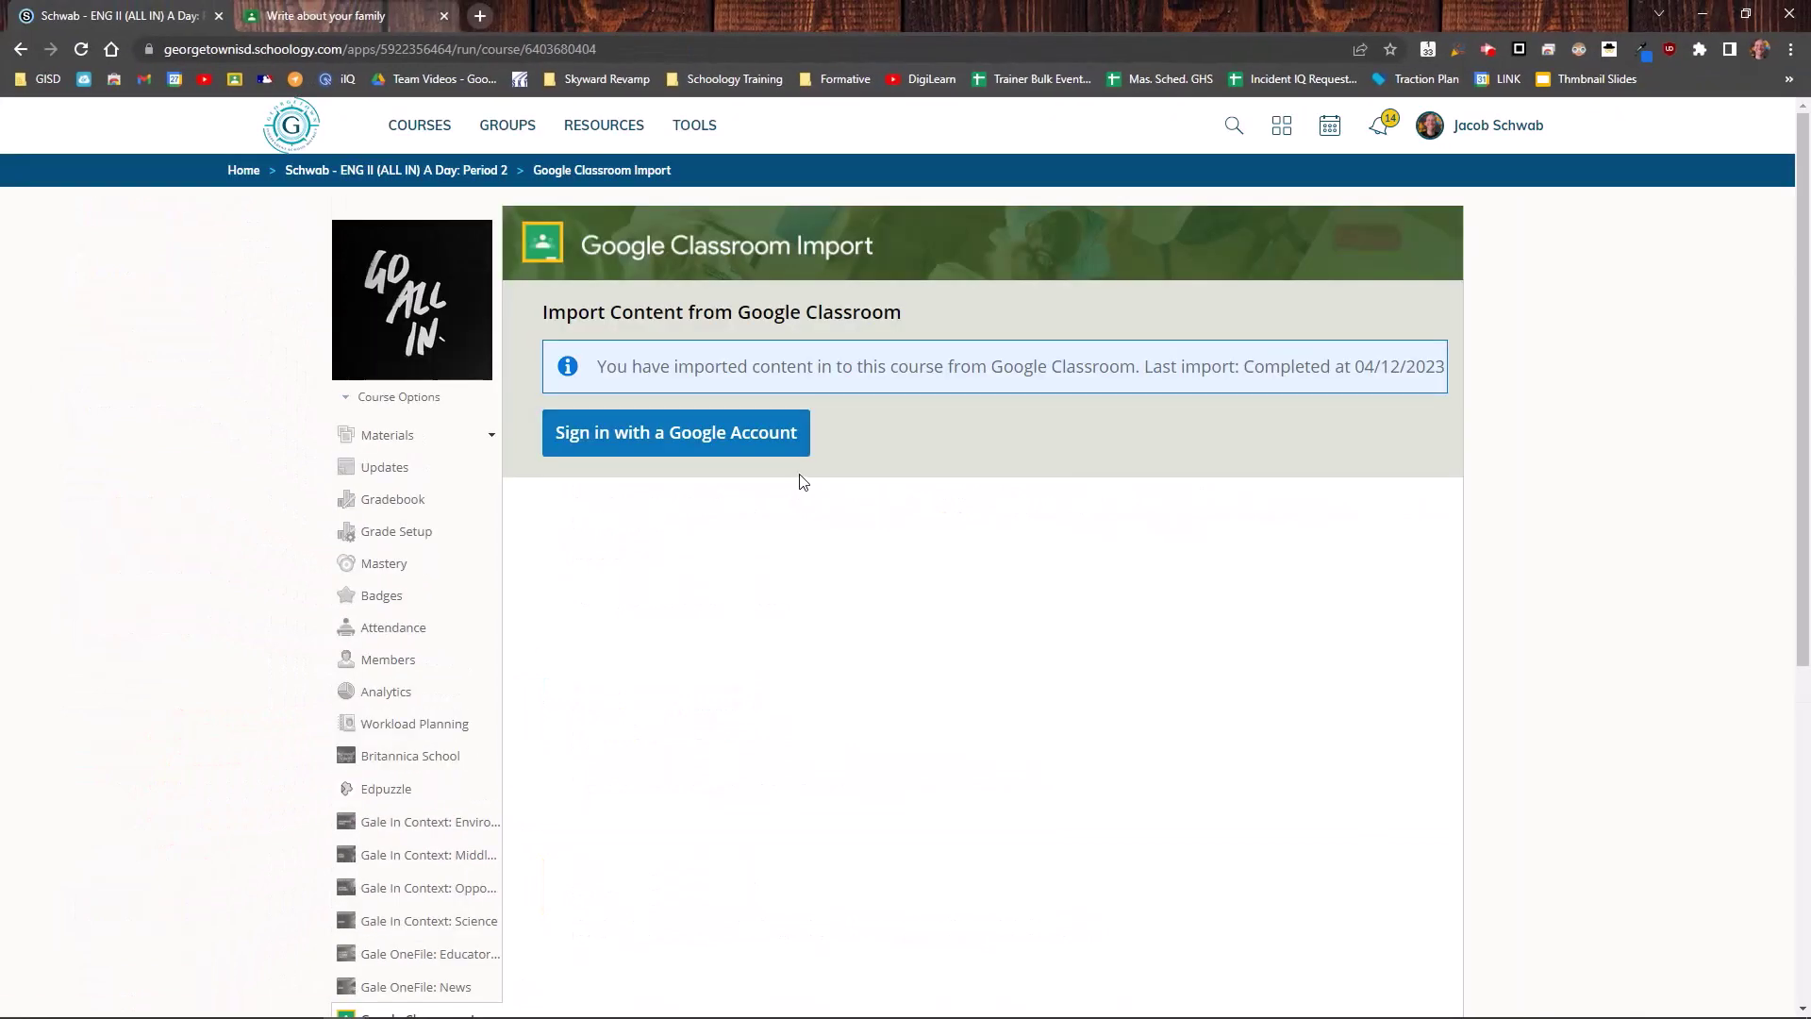
left_click(703, 444)
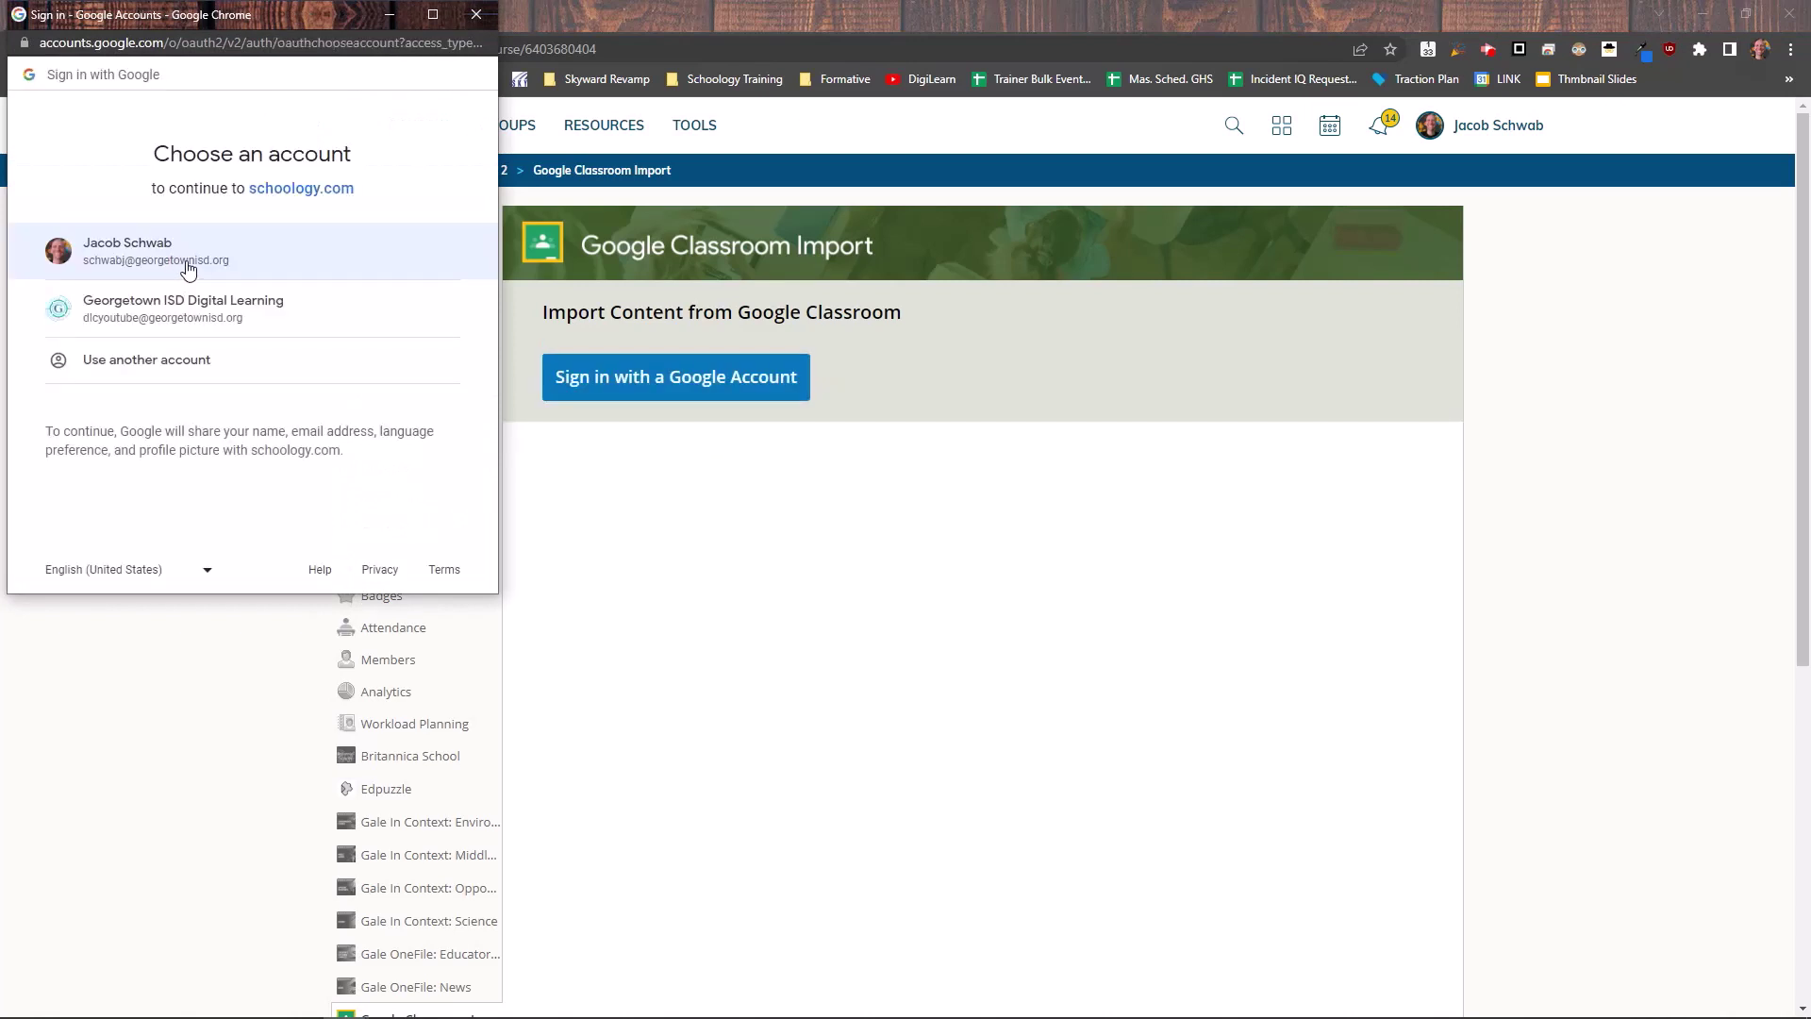
left_click(188, 272)
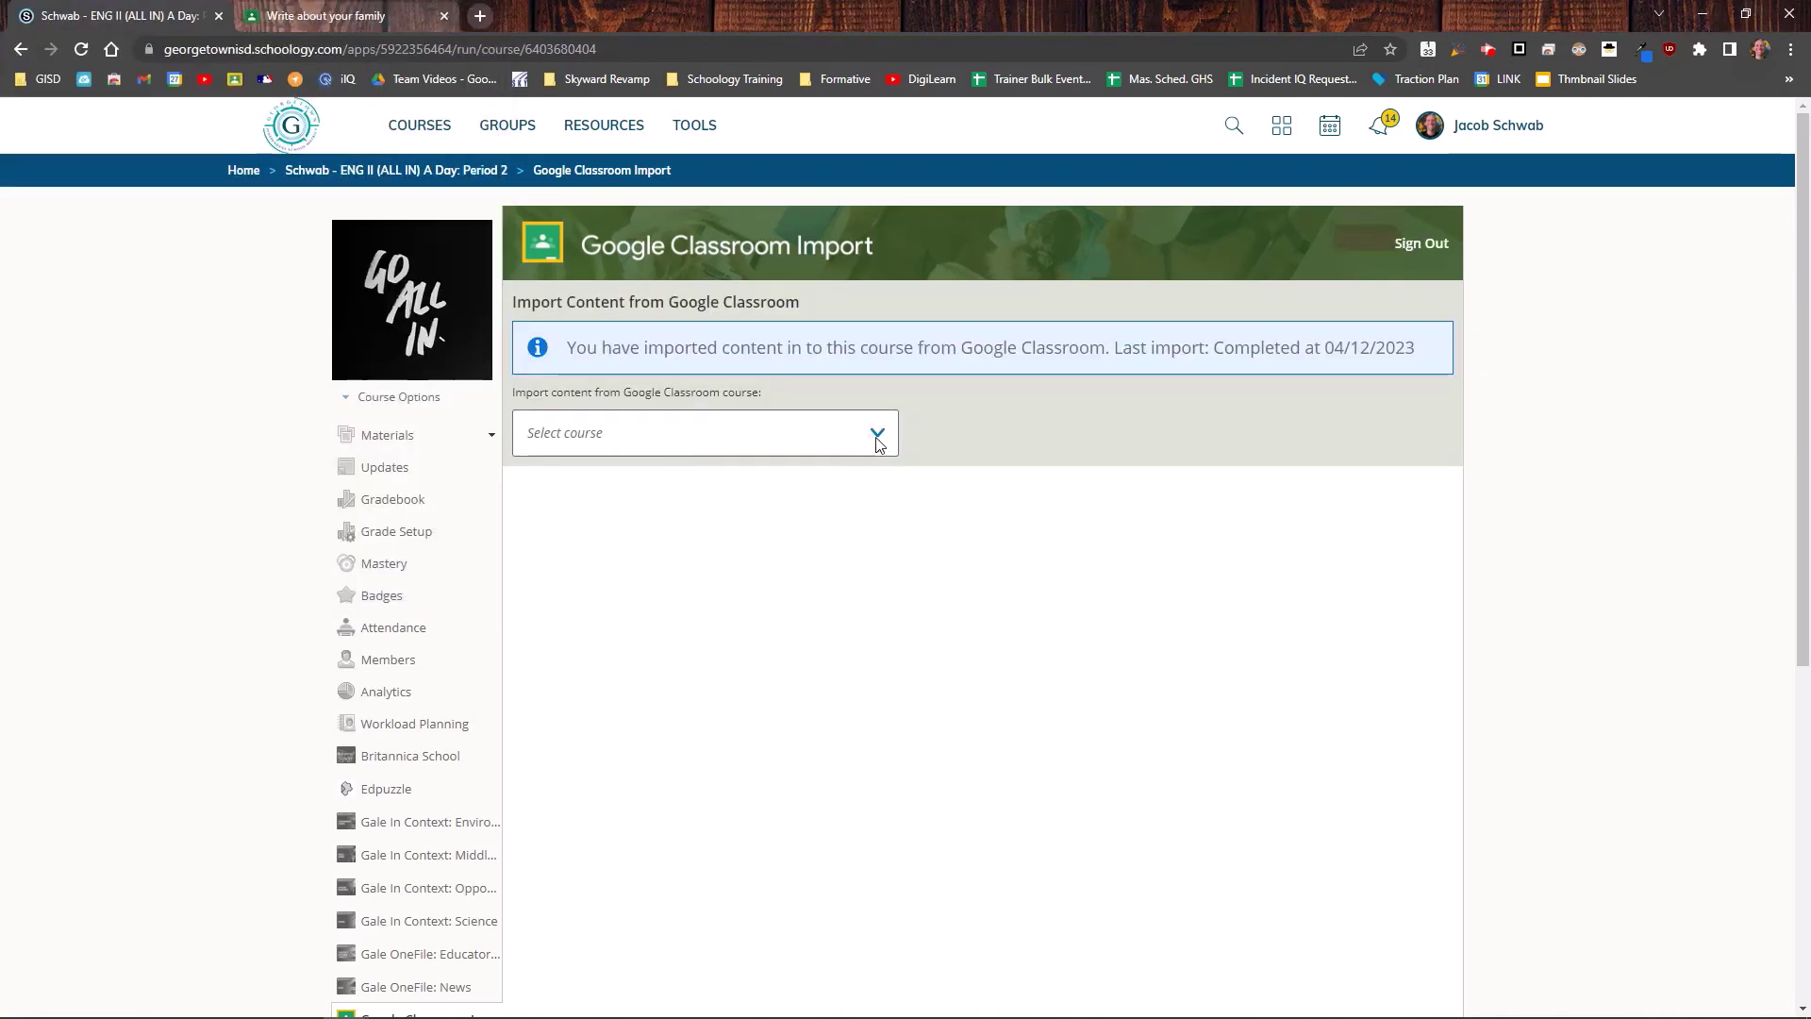
- Choose the Model Class course and select only the 'Write about your family' assignment
left_click(877, 438)
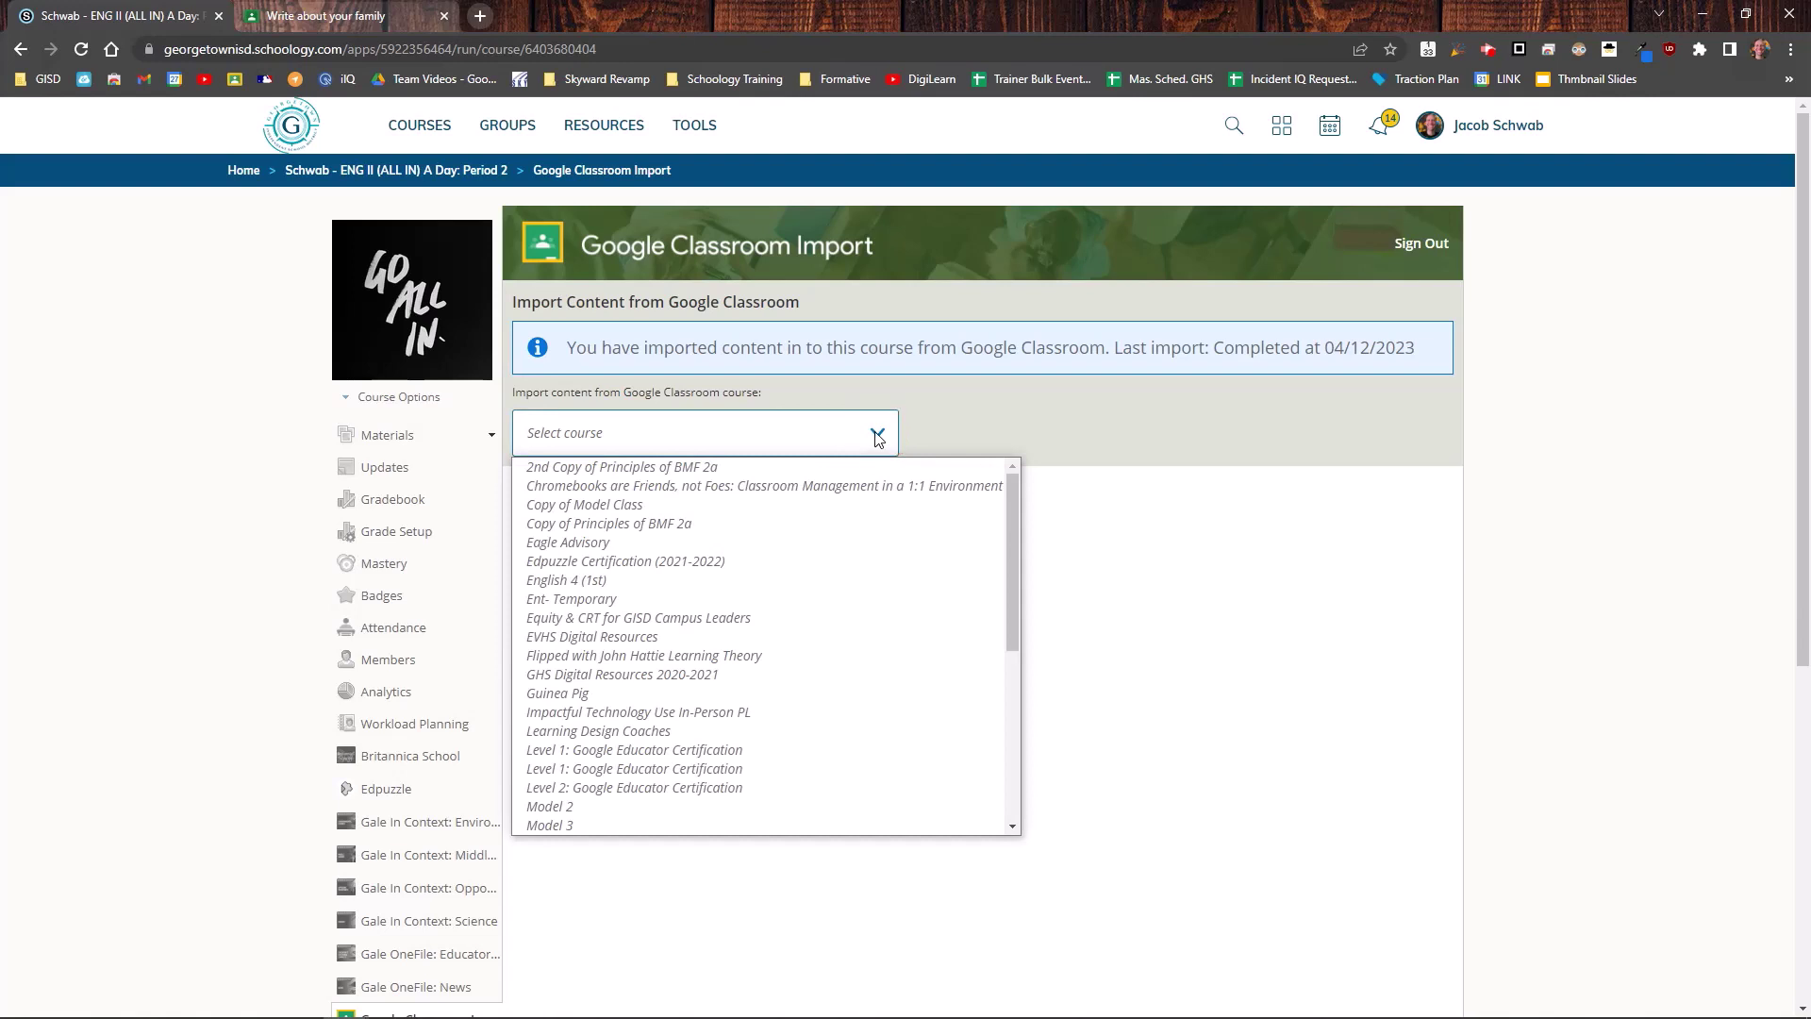
scroll(840, 499, "down", 2)
scroll(828, 562, "down", 2)
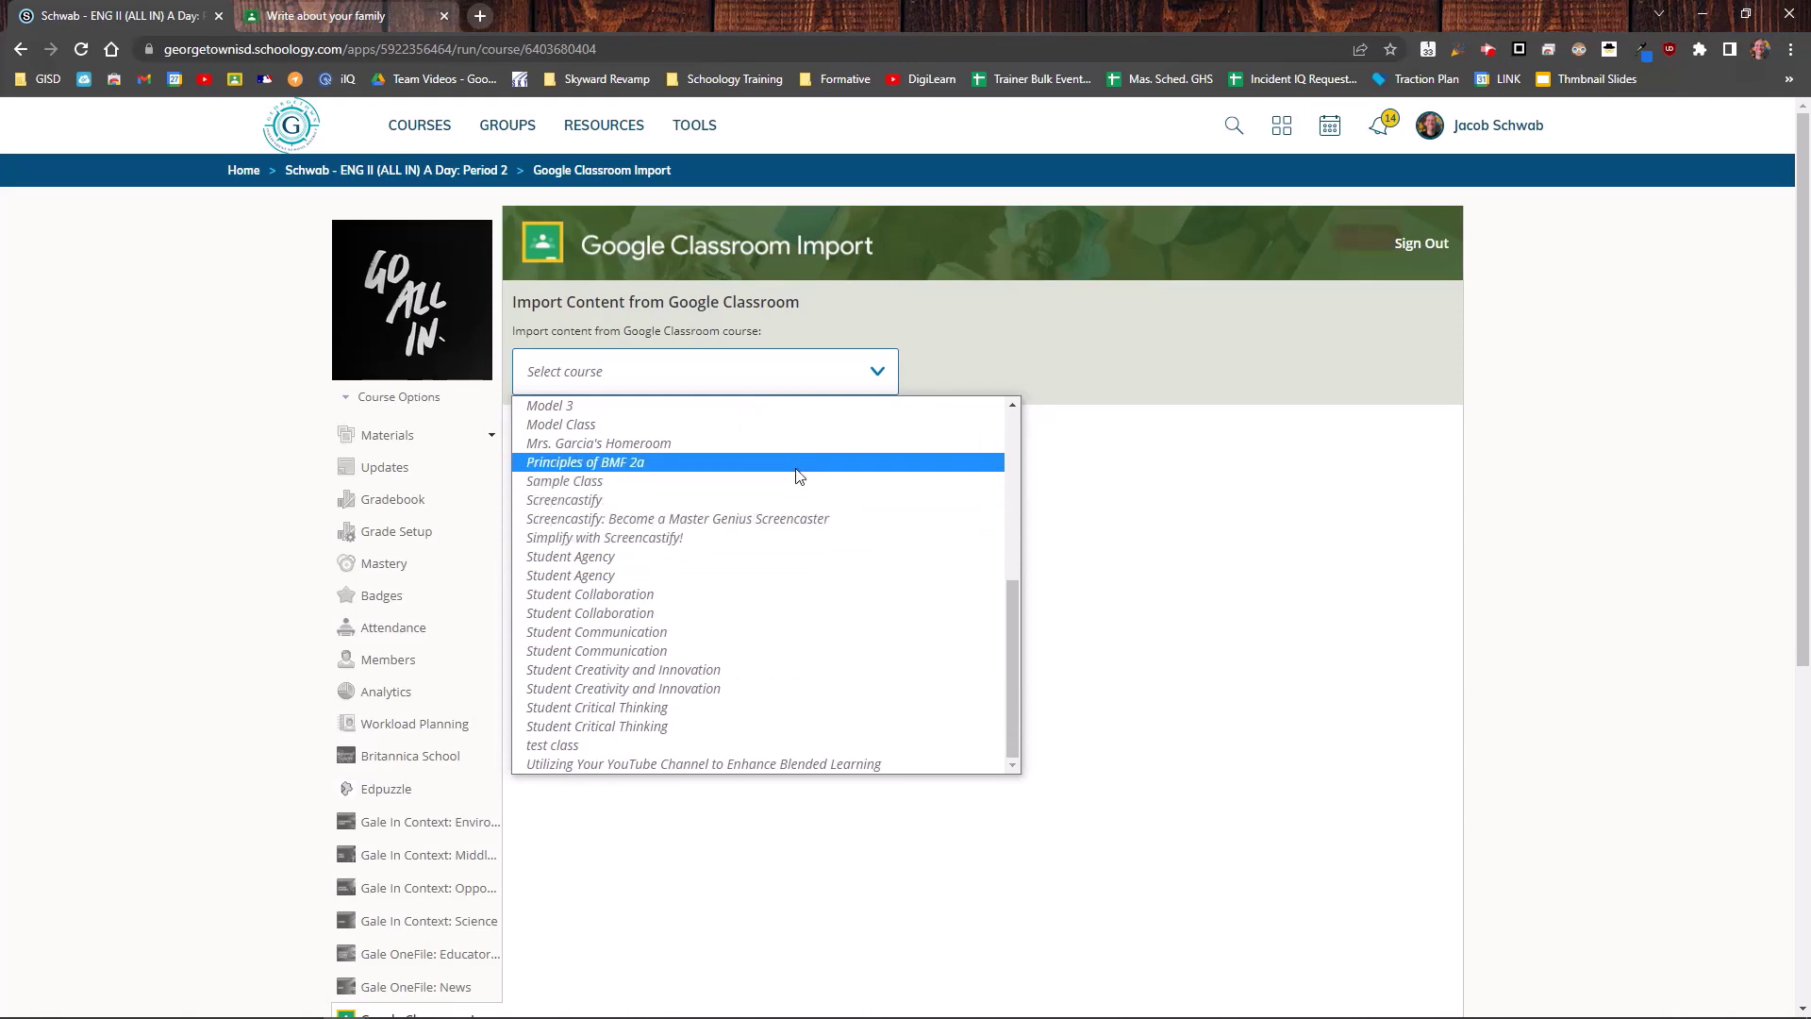
left_click(777, 425)
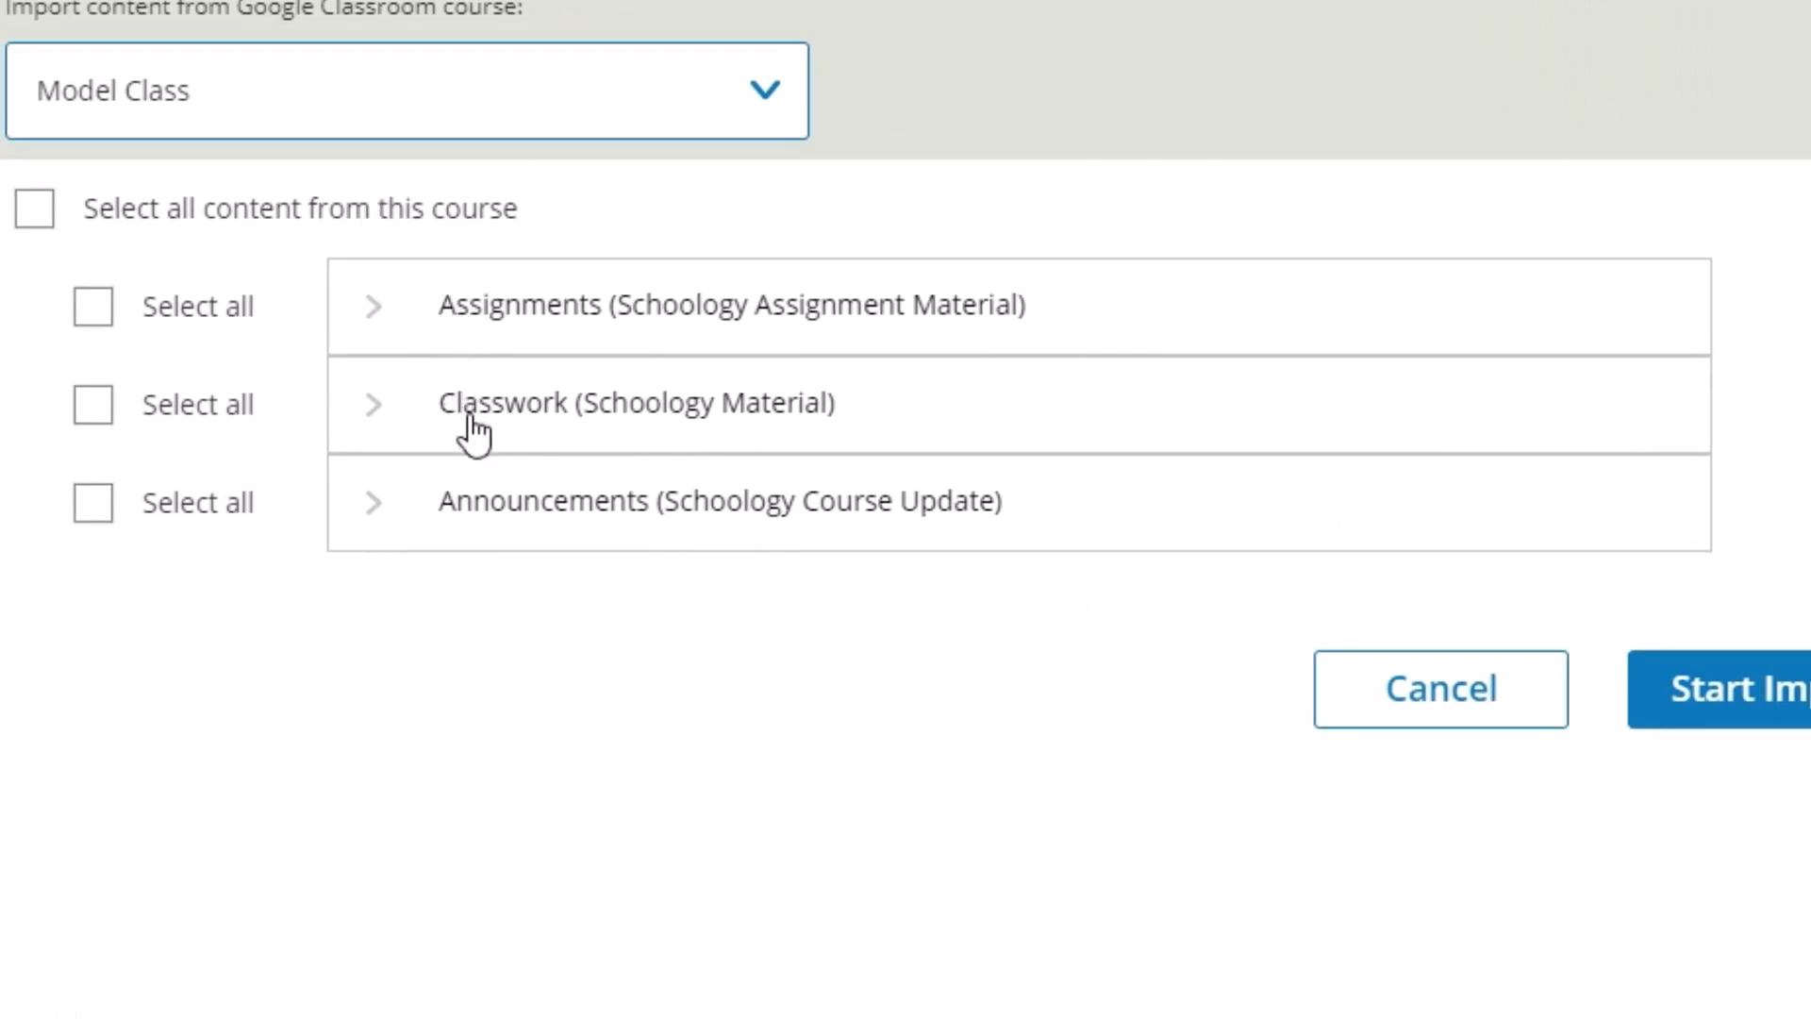
left_click(379, 328)
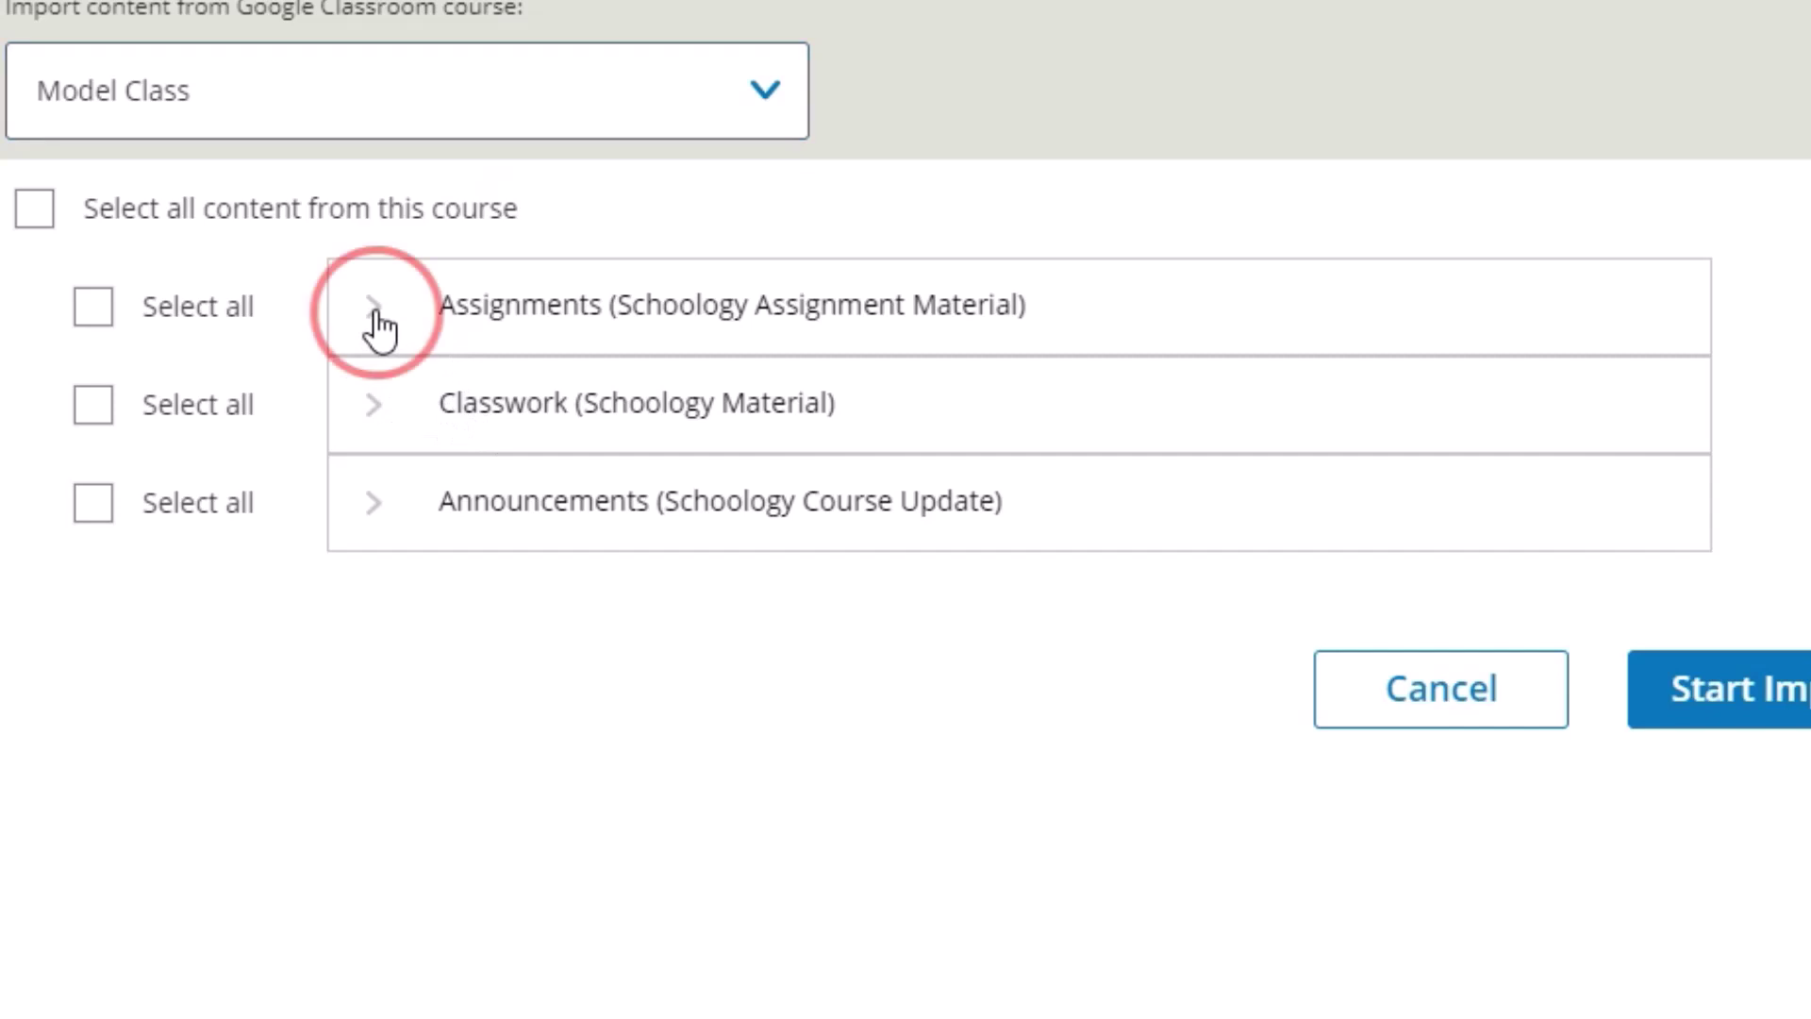
left_click(441, 436)
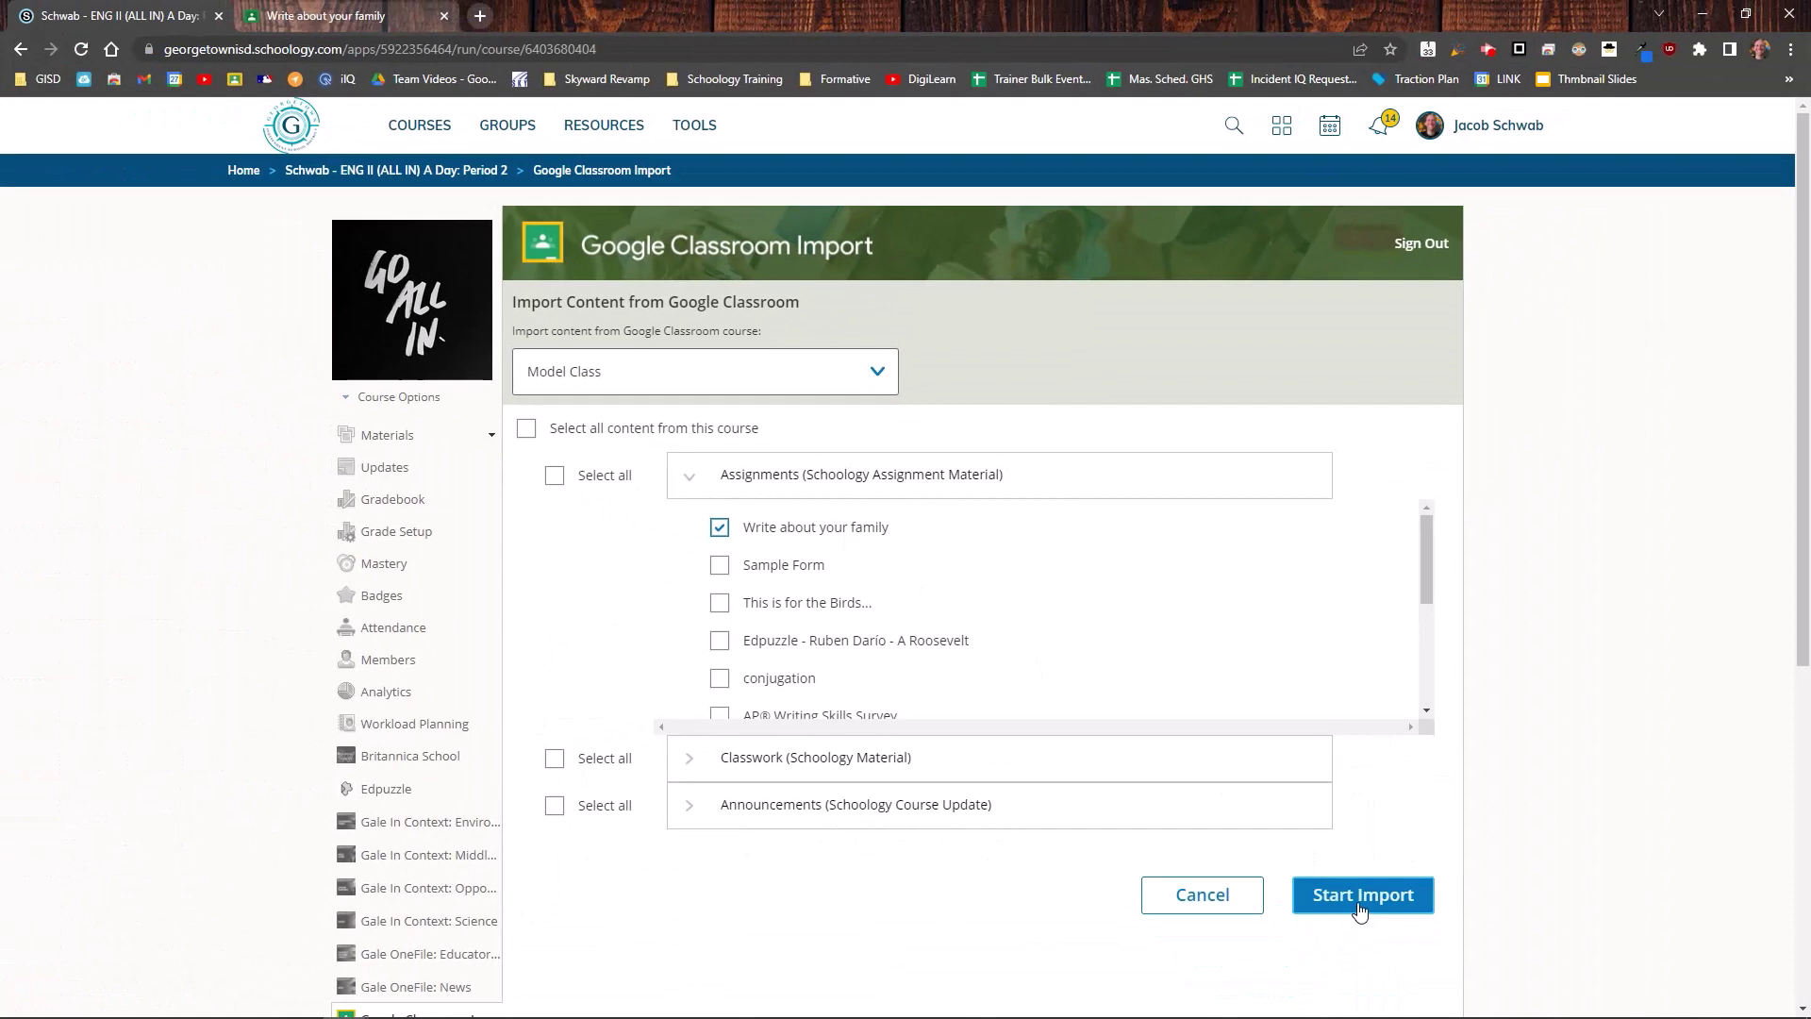
- Run the import and view 'Write about your family' in the course materials
left_click(1360, 911)
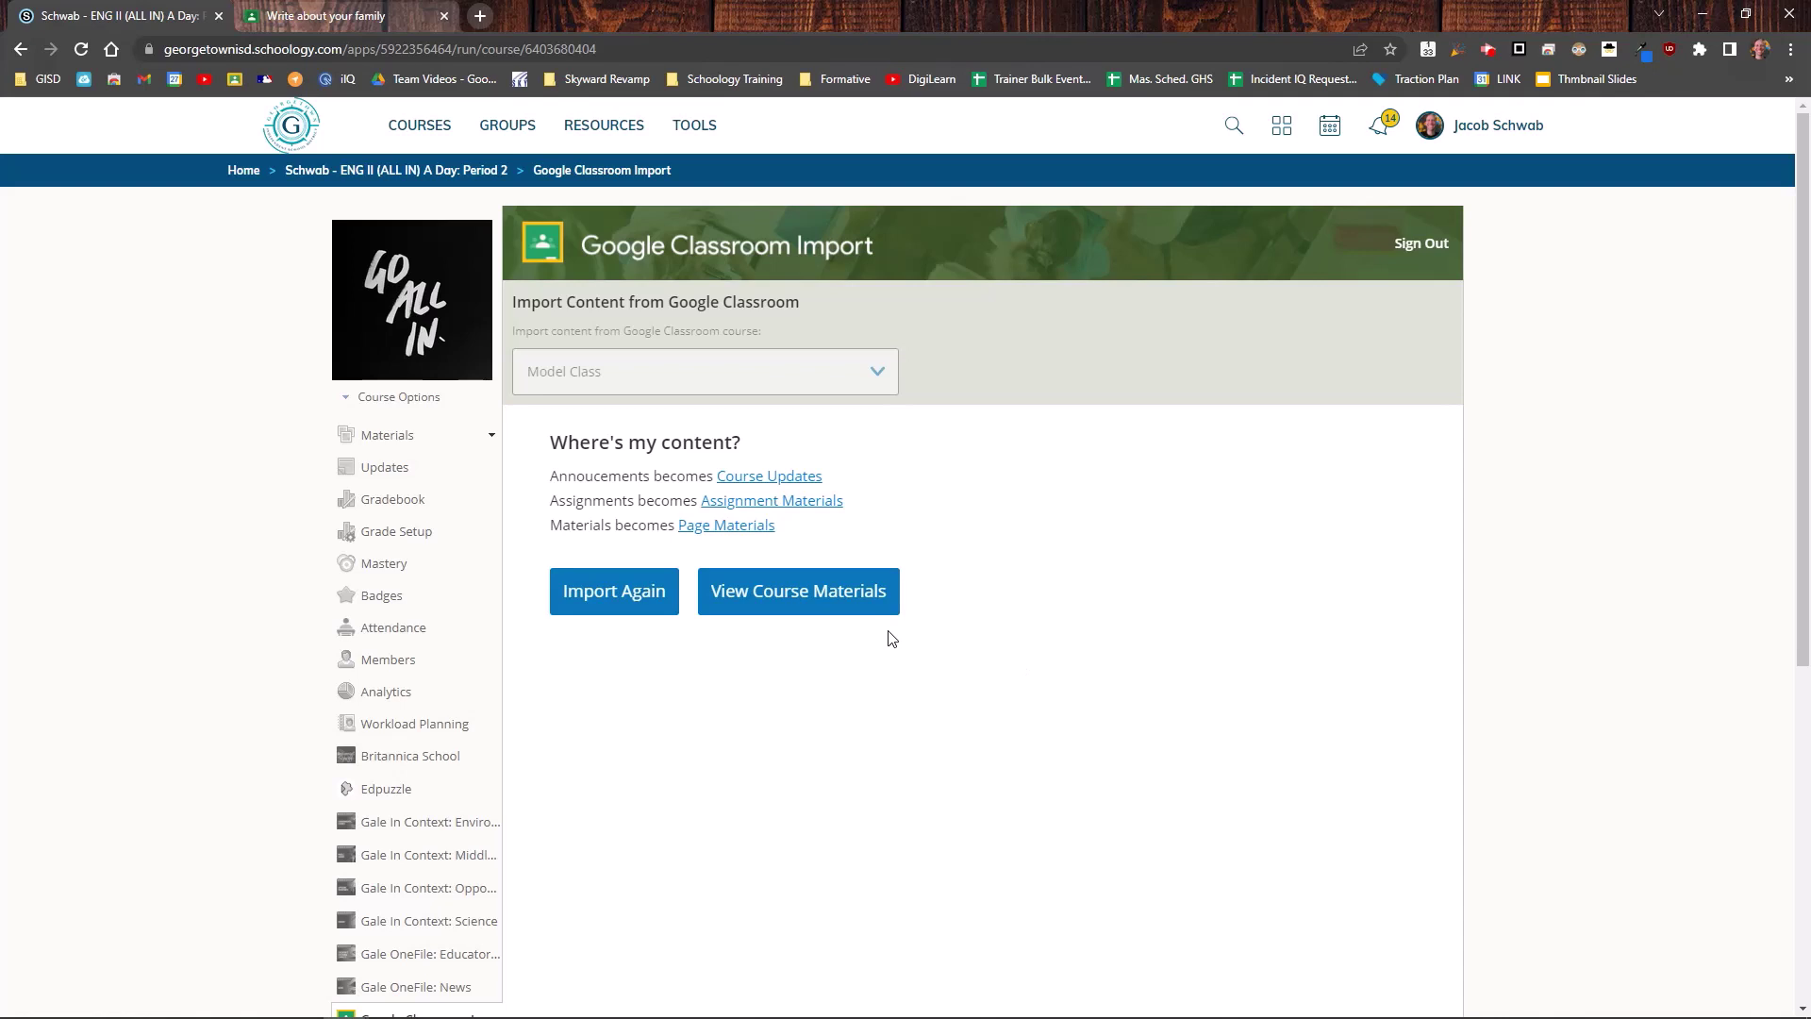
left_click(779, 613)
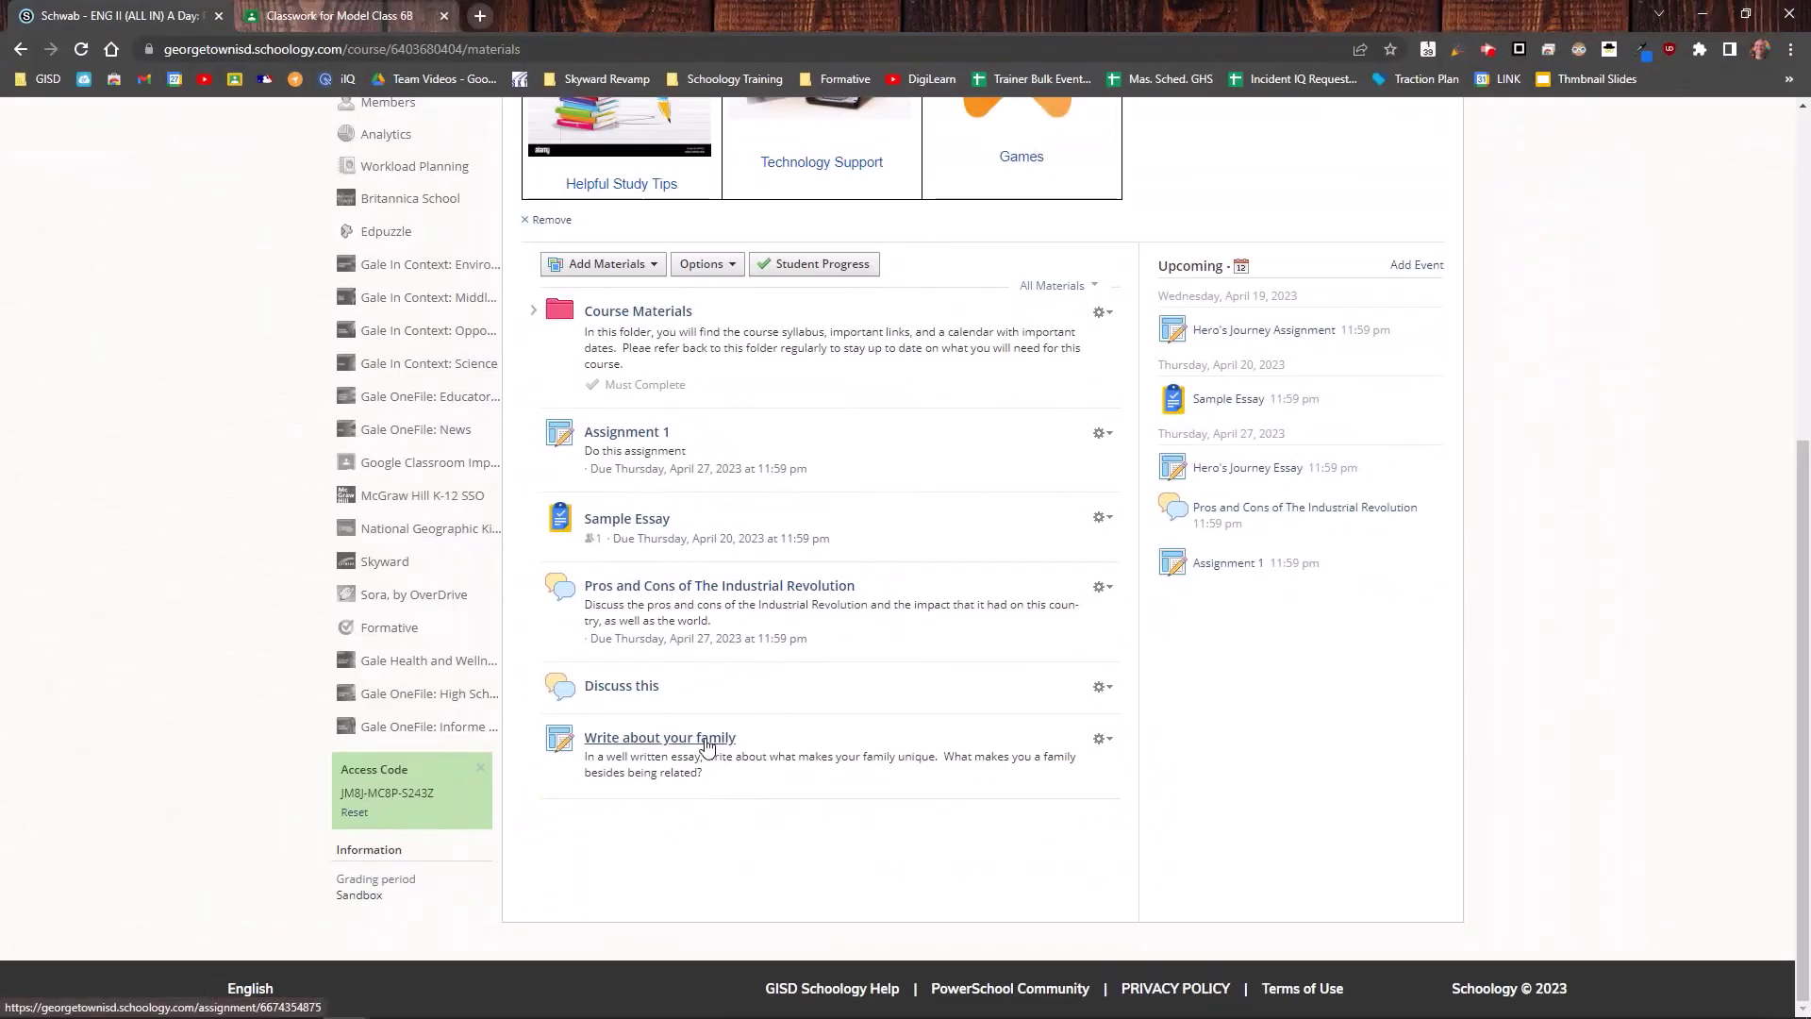
- Open the imported 'Write about your family' assignment, then bring up Google Classroom's Model Class classwork
left_click(708, 746)
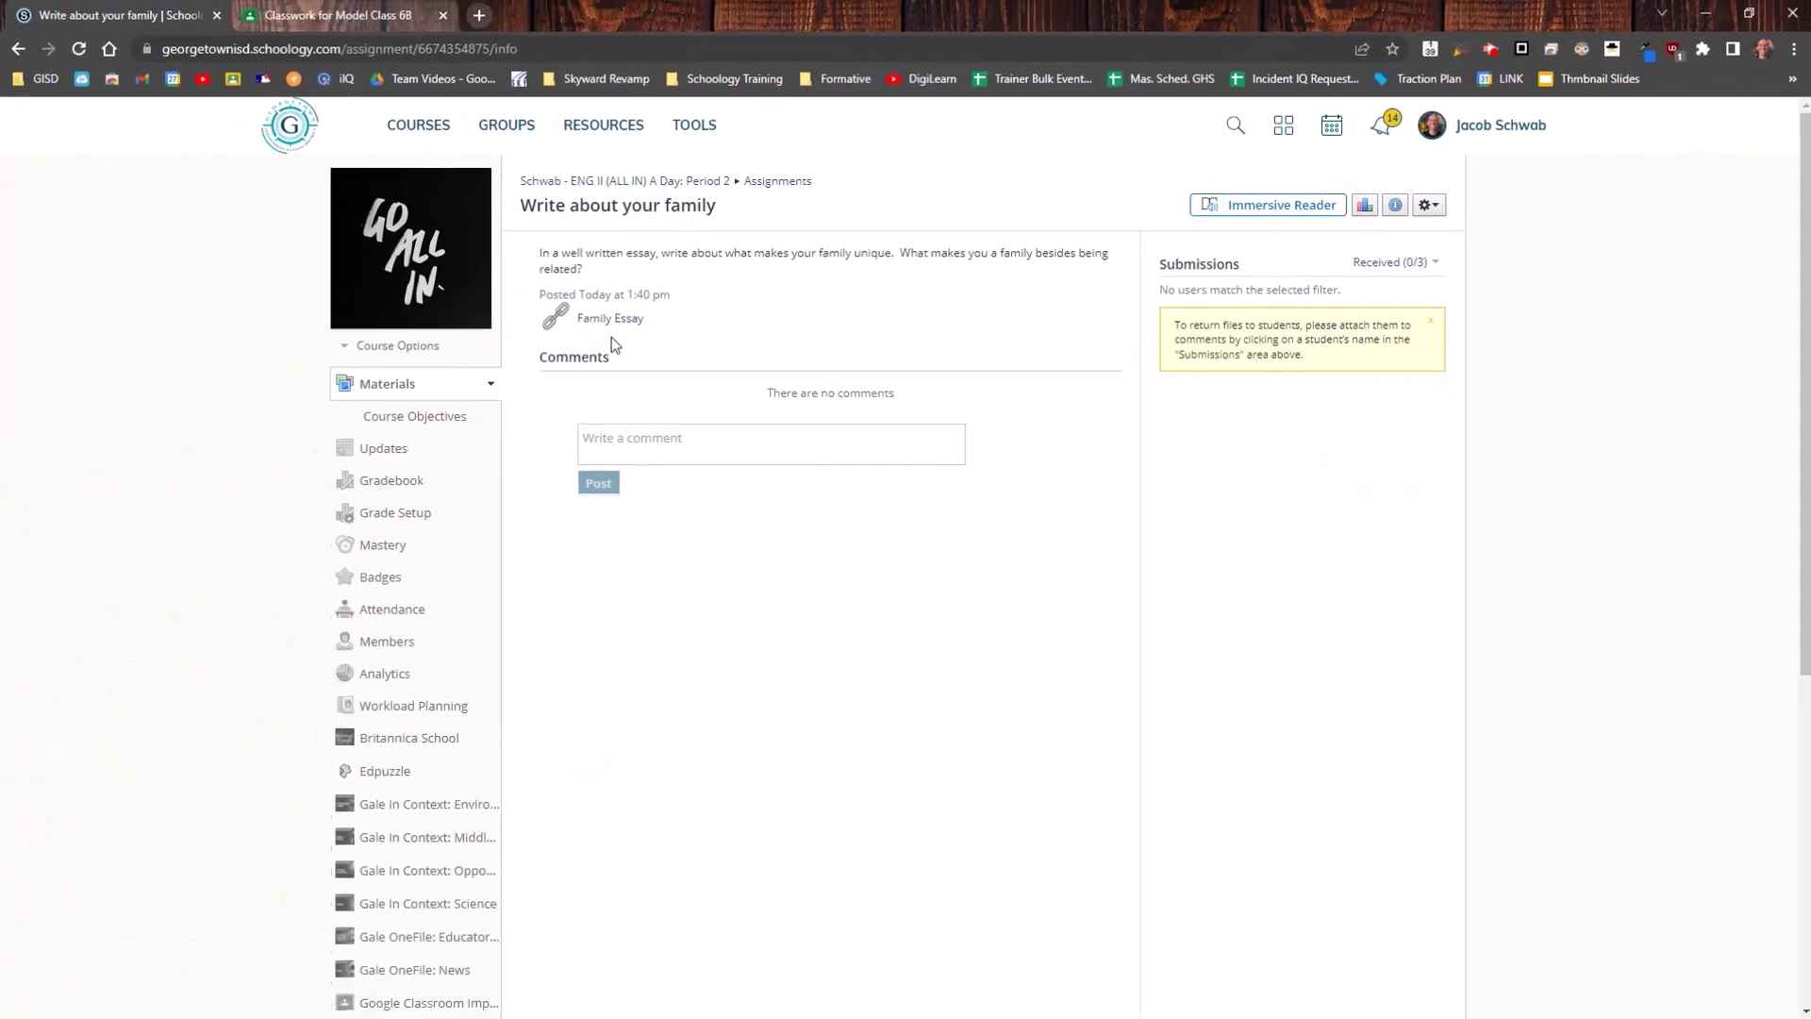
left_click(357, 15)
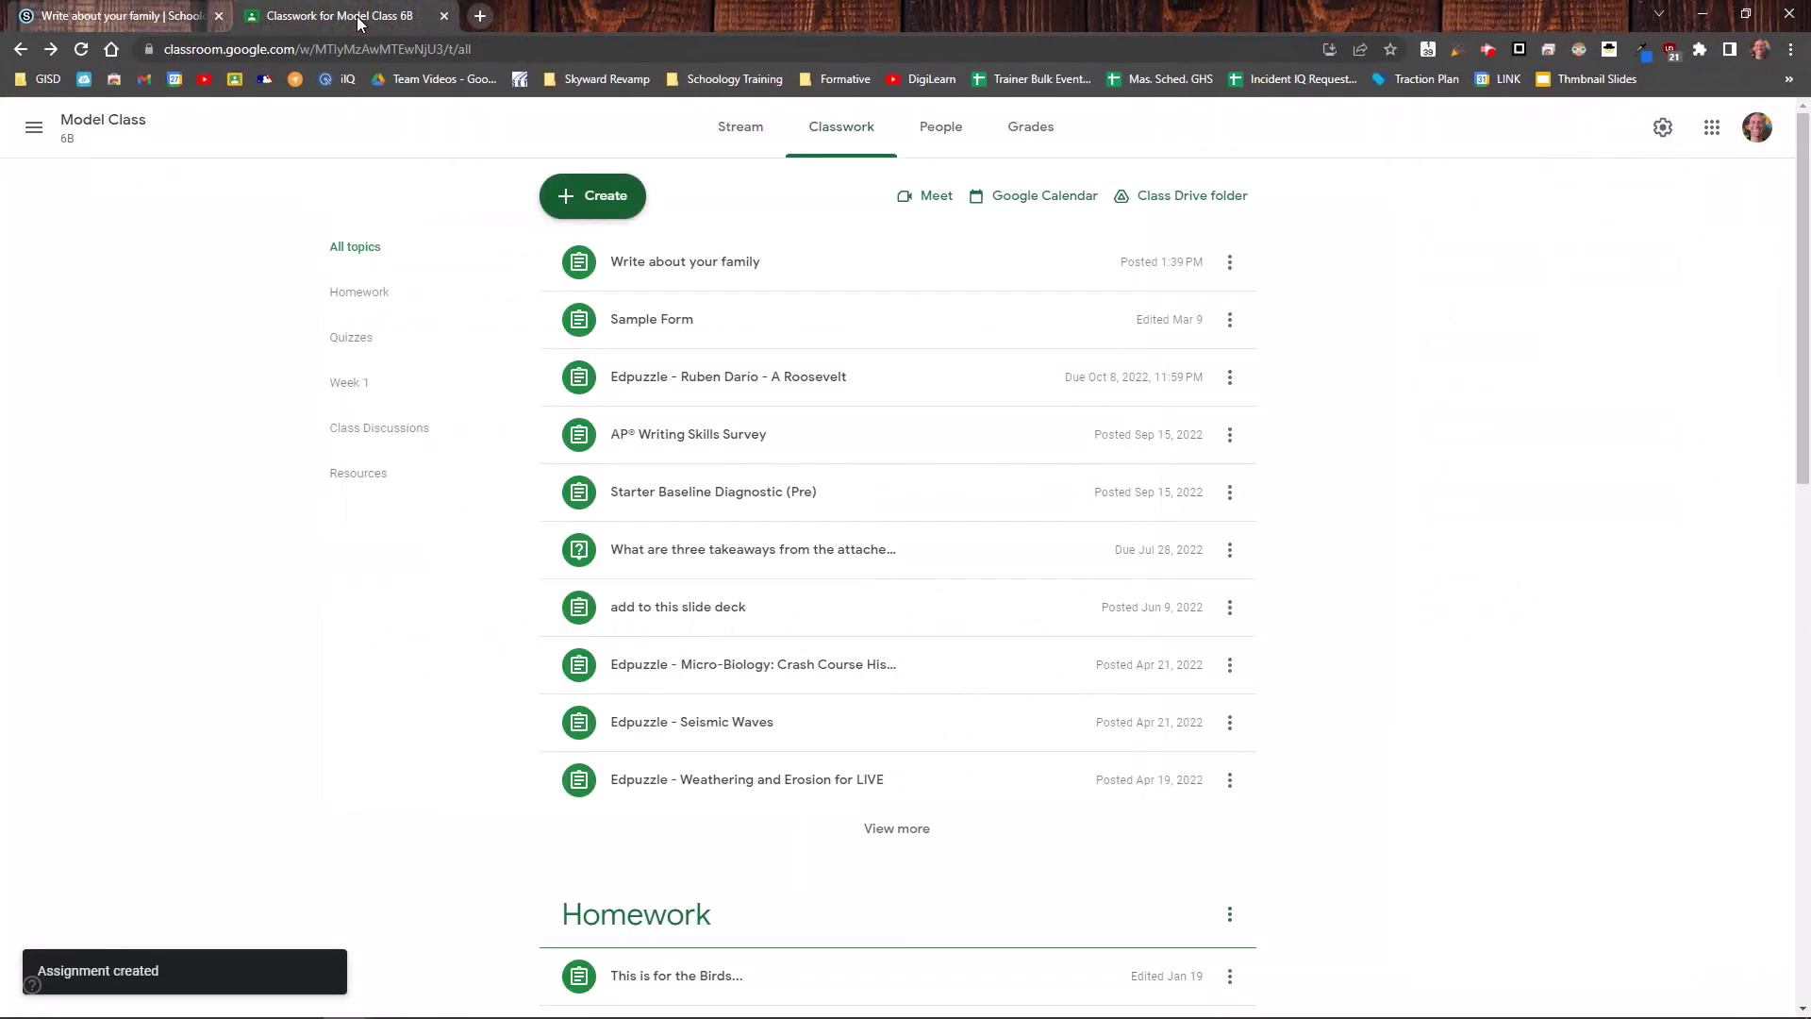
- Compare the original assignment and its Family Essay doc with Schoology's imported copy
left_click(633, 263)
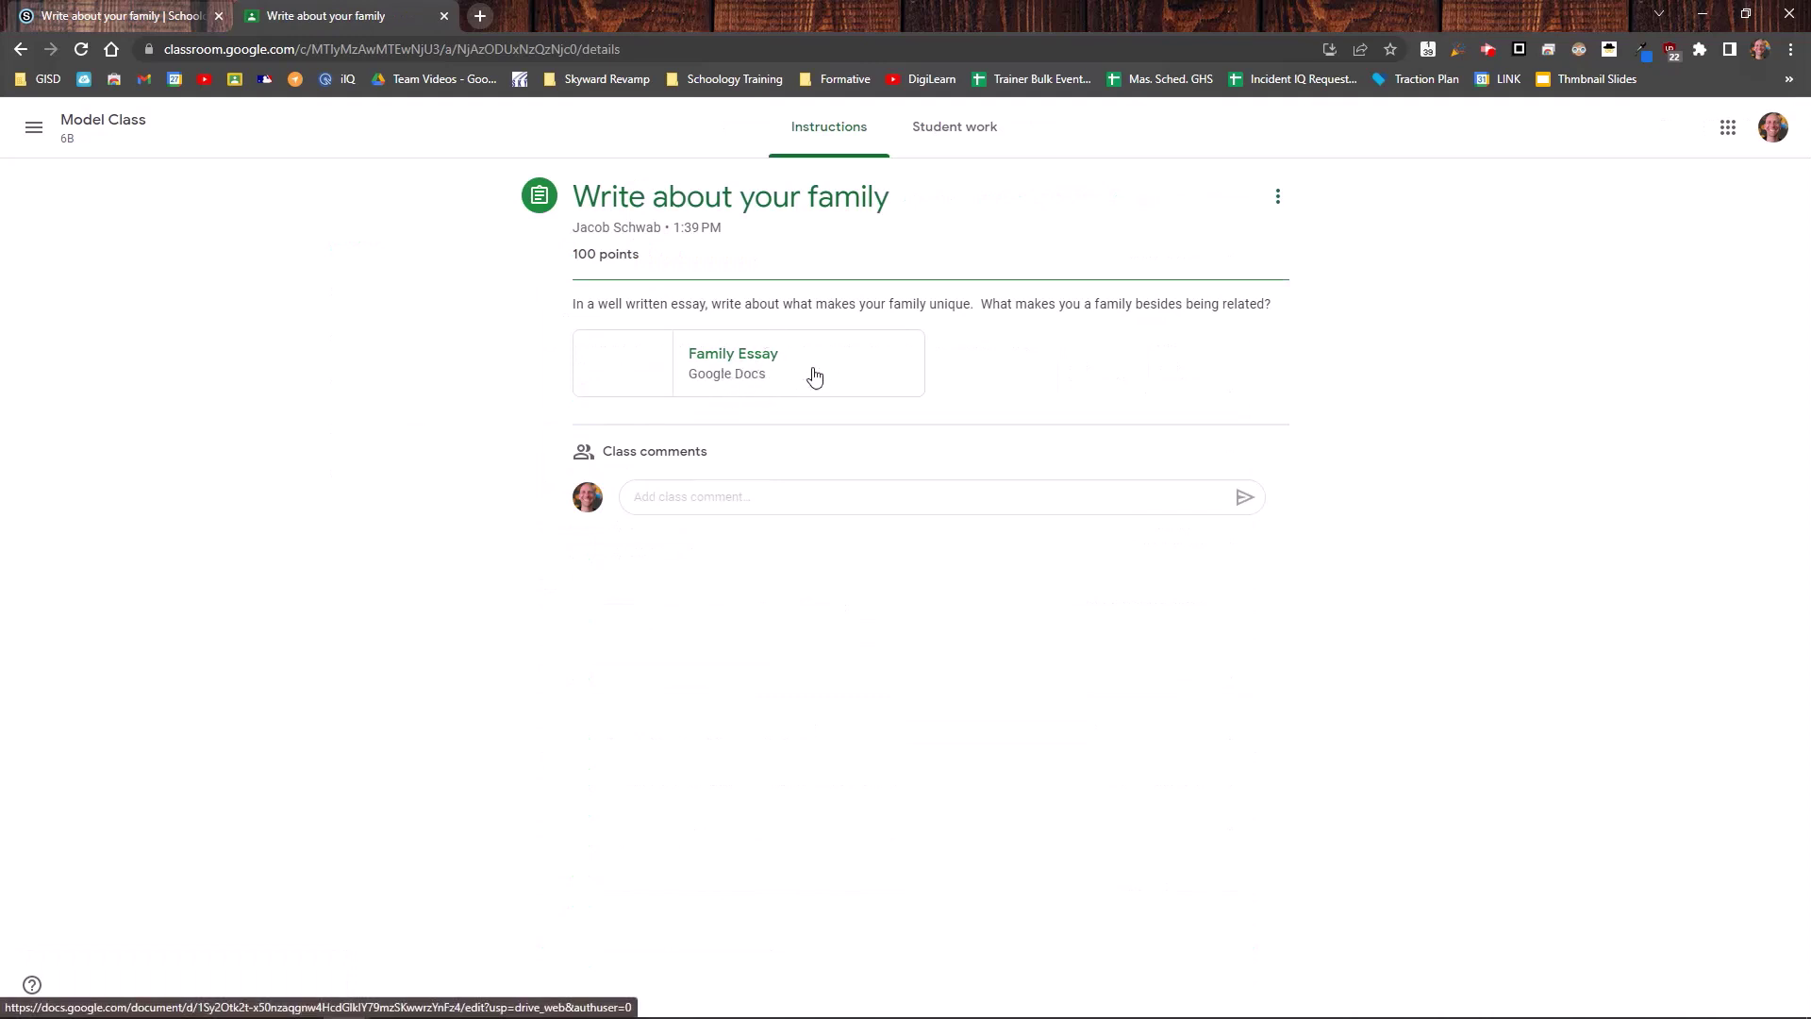
left_click(163, 23)
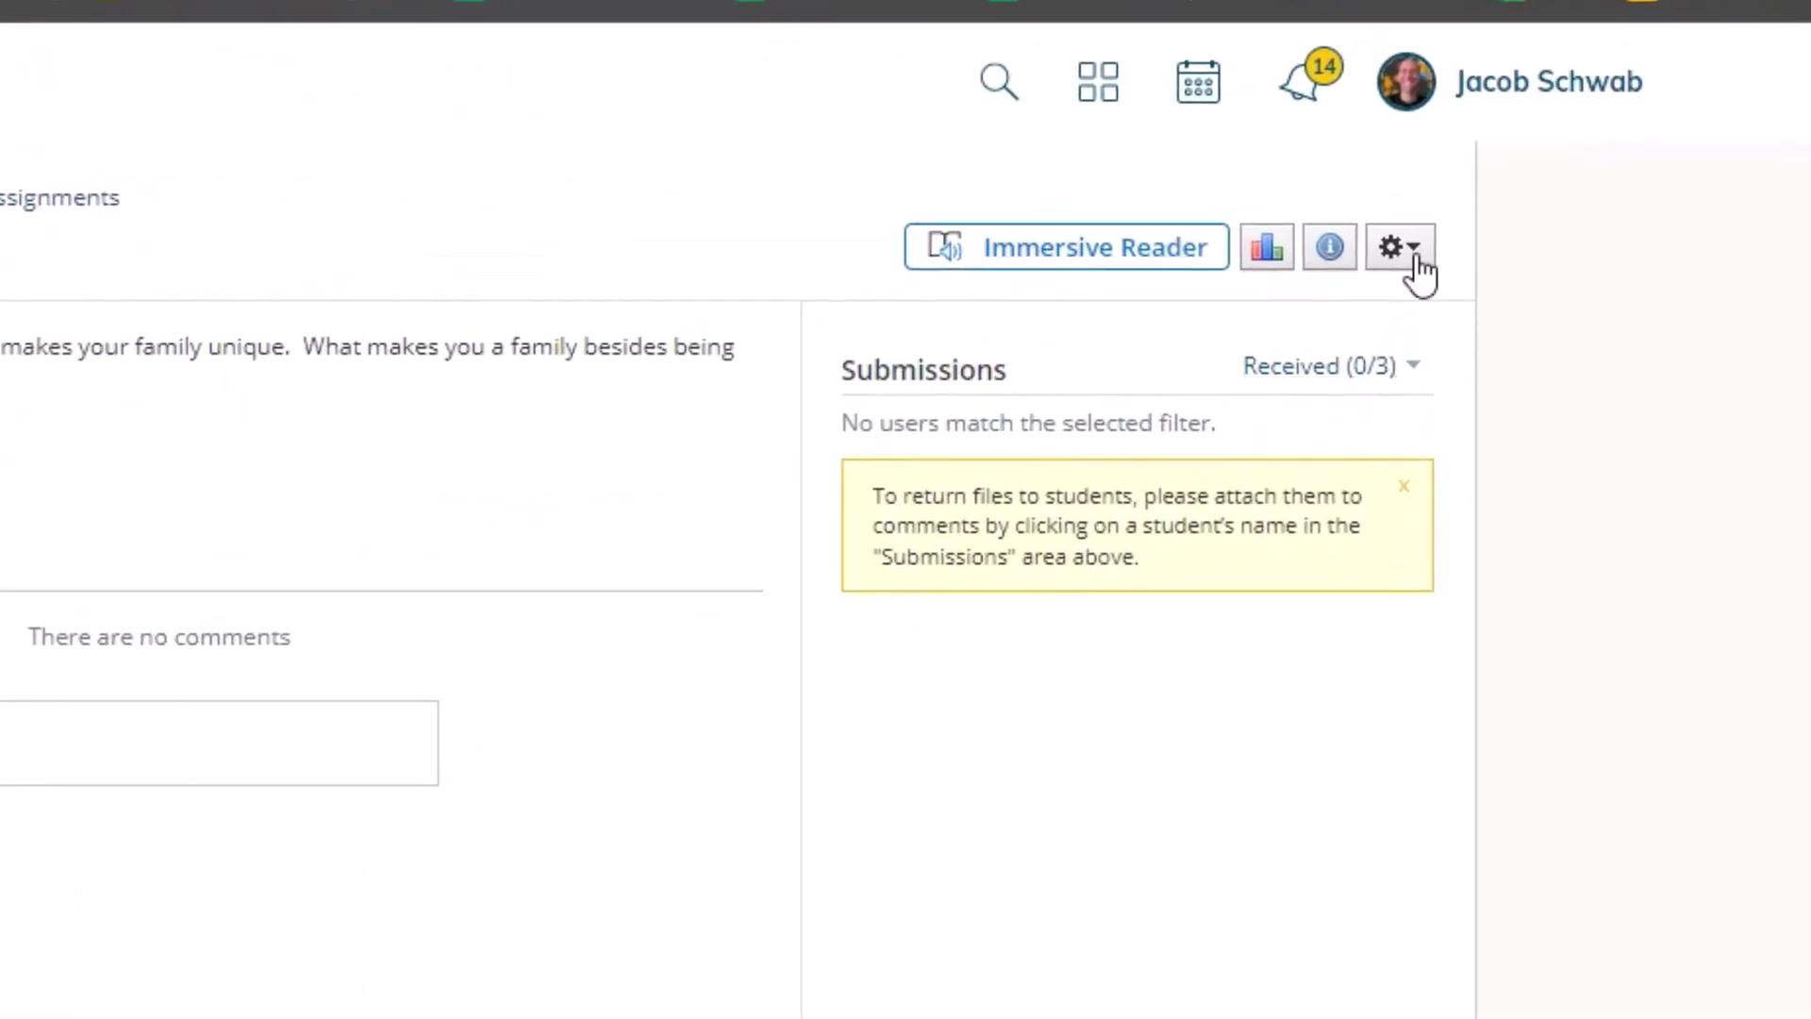
- Edit the assignment to attach Family Essay as a Google Drive assignment, one copy per student
left_click(1417, 261)
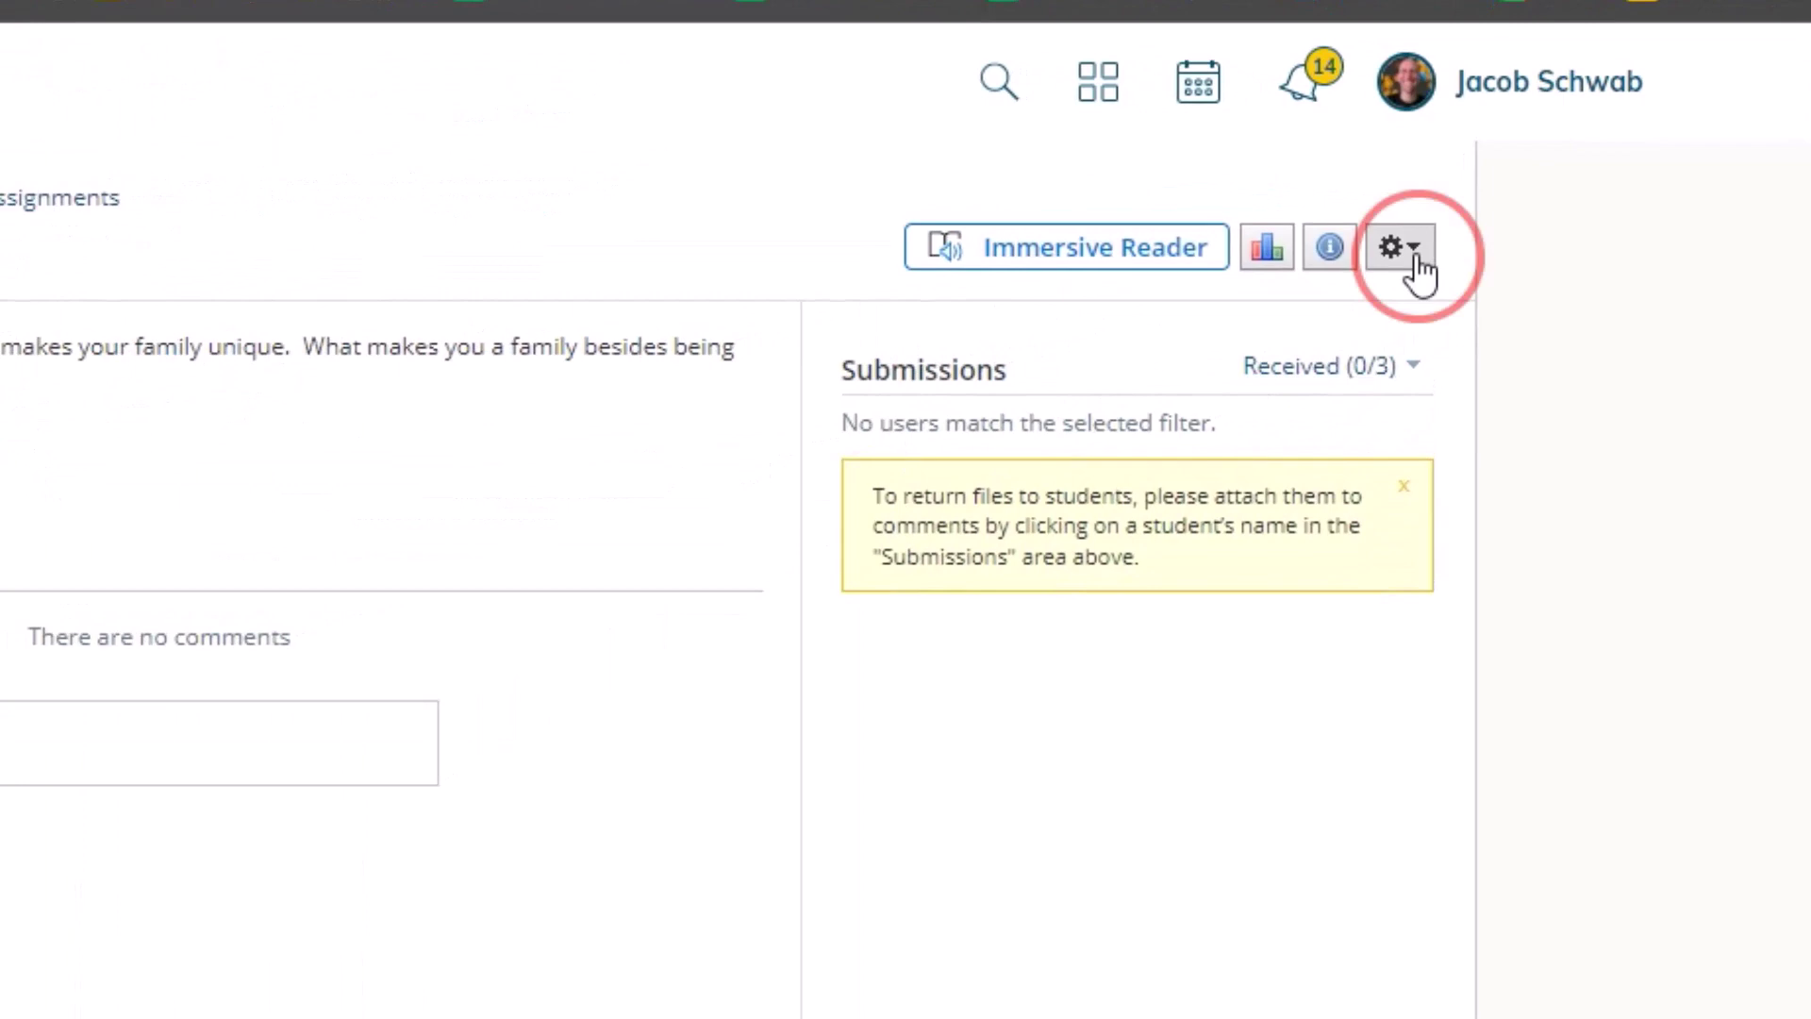
left_click(1354, 320)
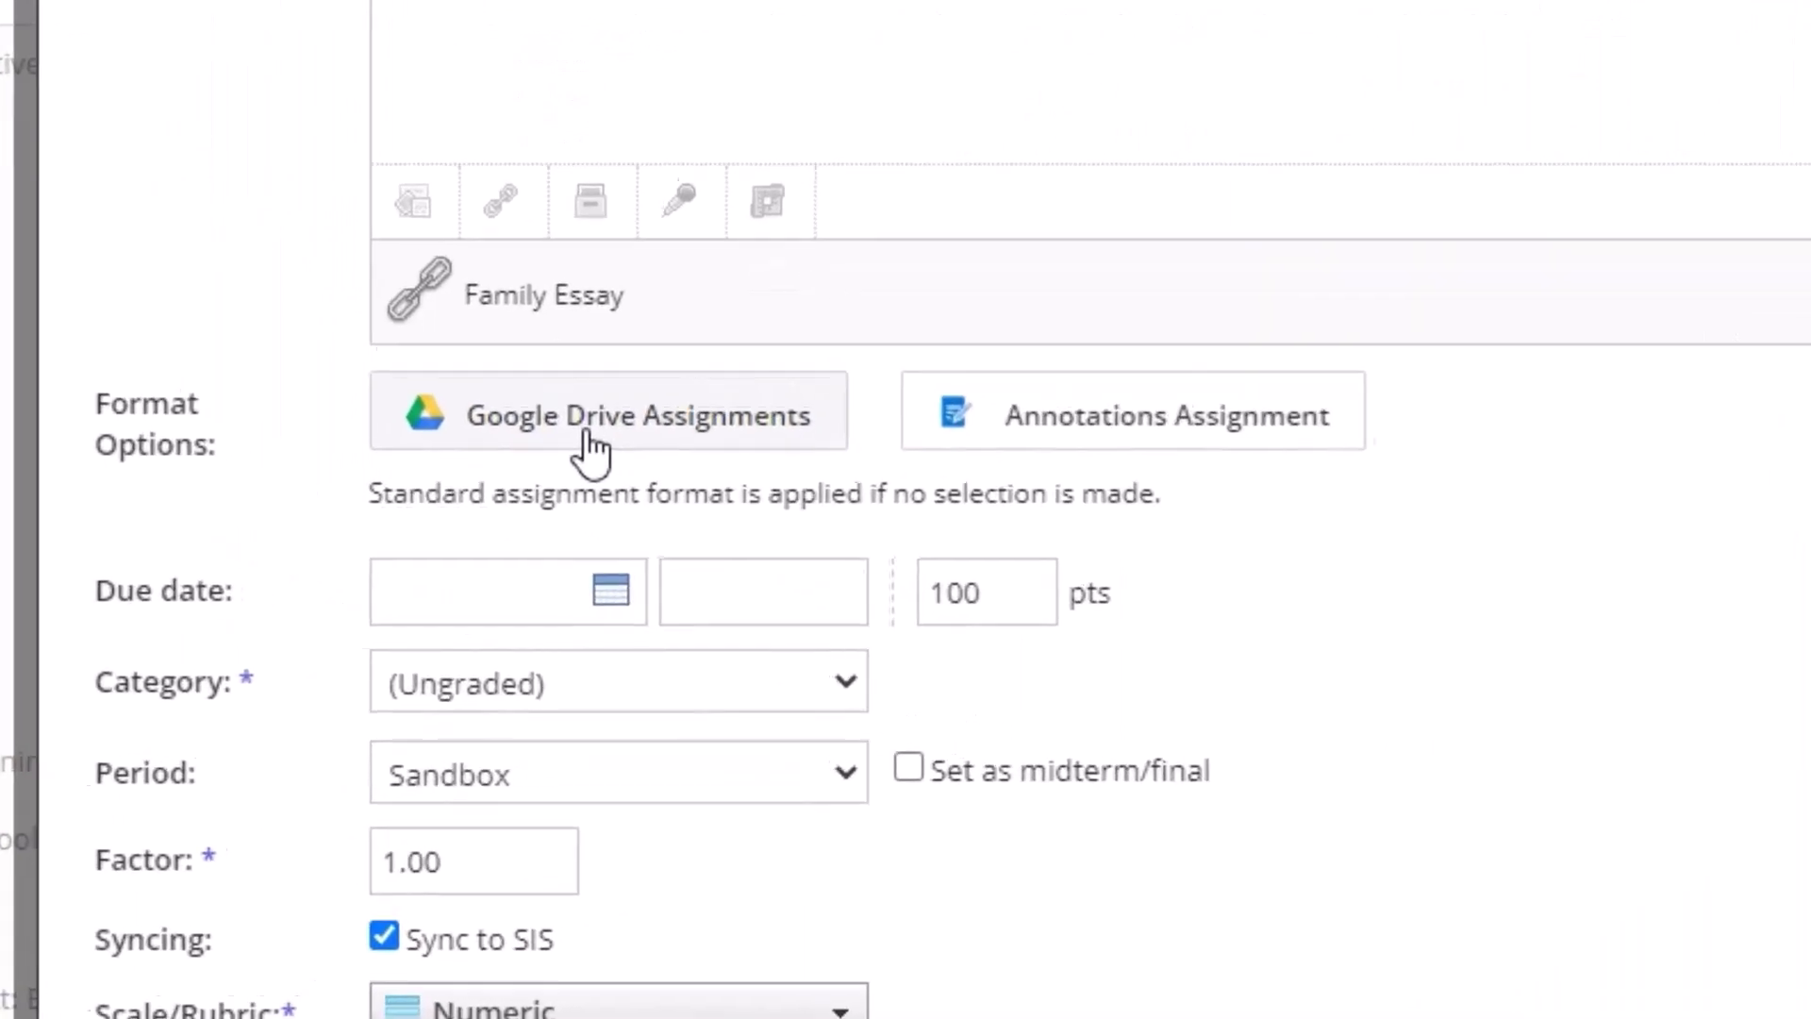
left_click(583, 439)
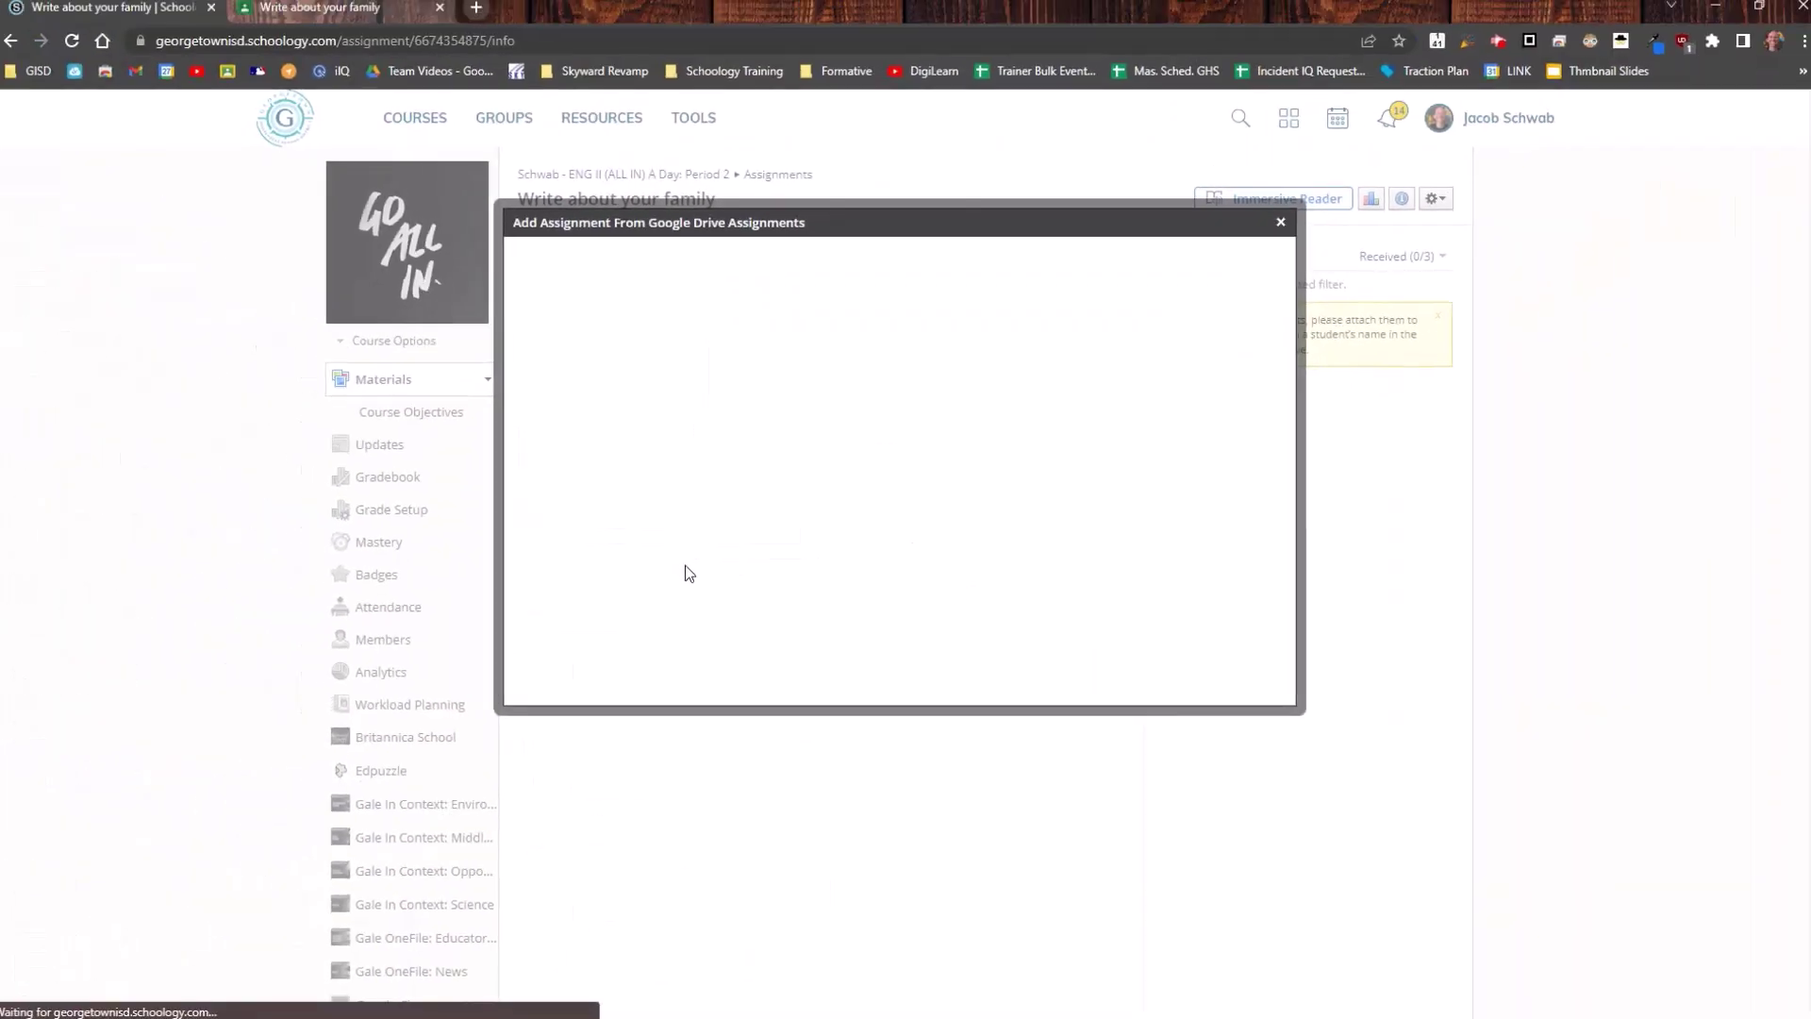
type("family ")
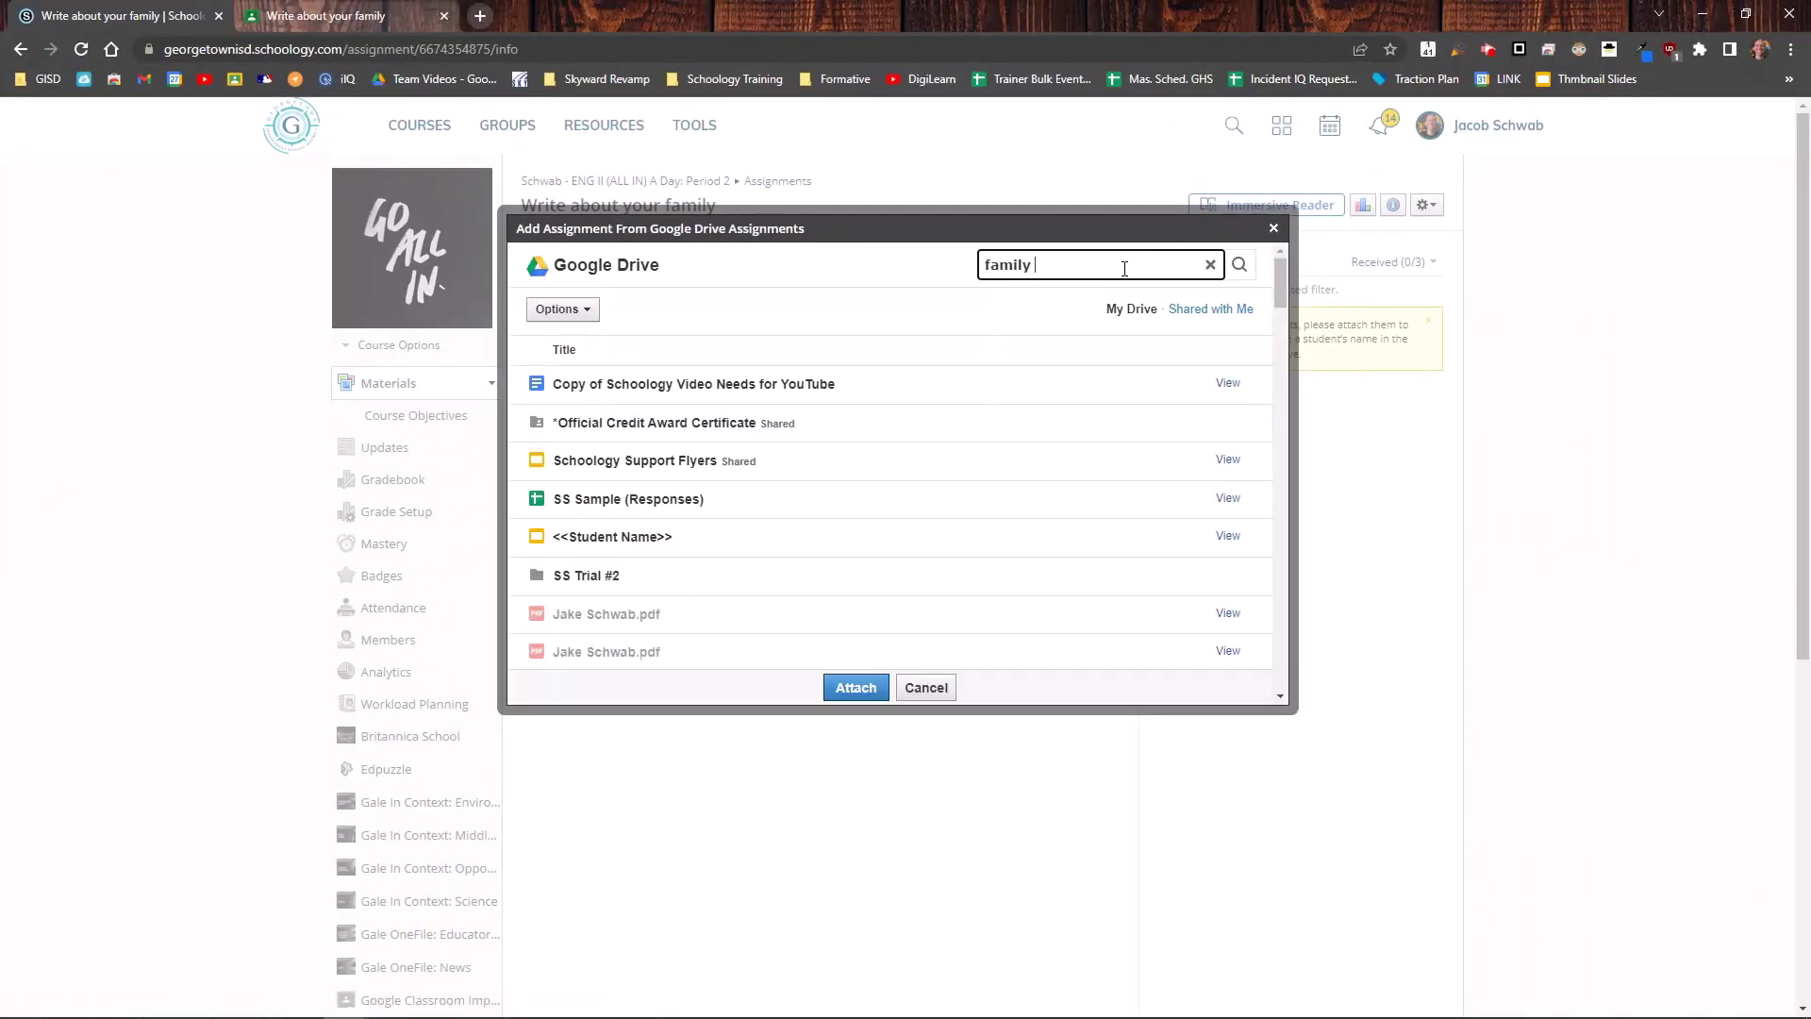
type("essa")
type("y")
left_click(991, 421)
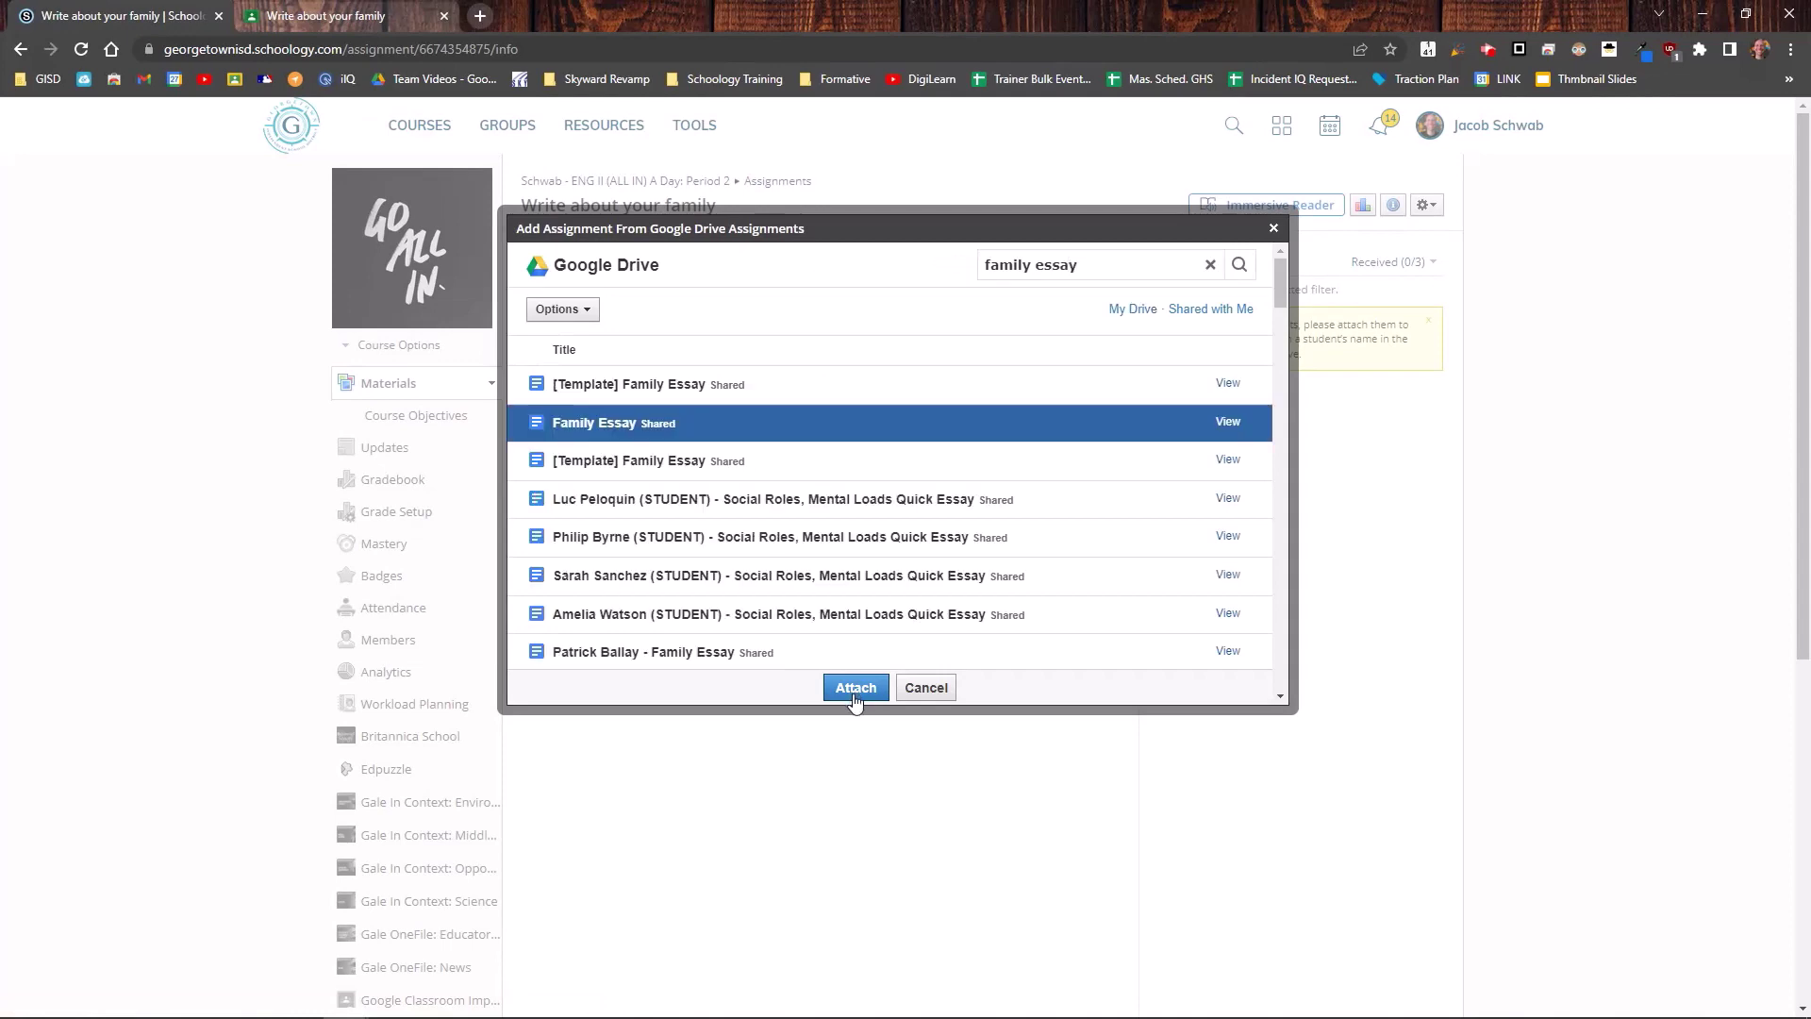
left_click(856, 691)
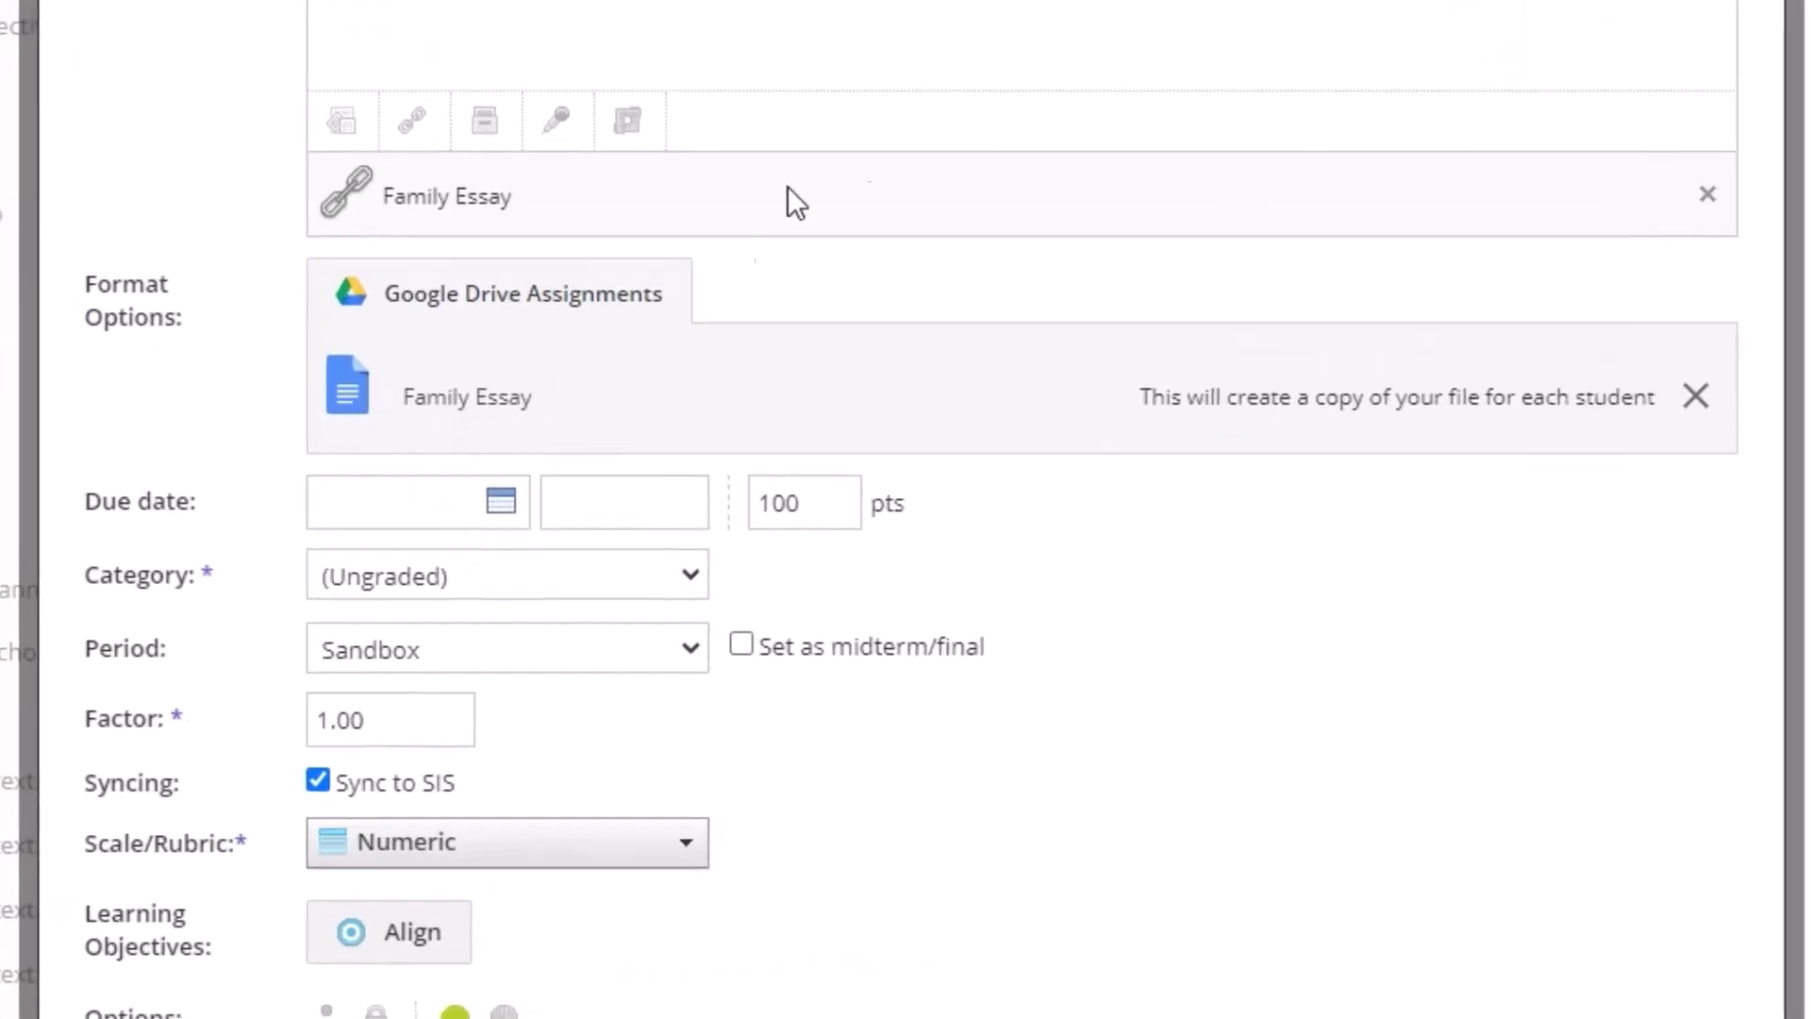
- Remove the old link, set due date April 20, 2023 and category Essay, then save
left_click(1708, 195)
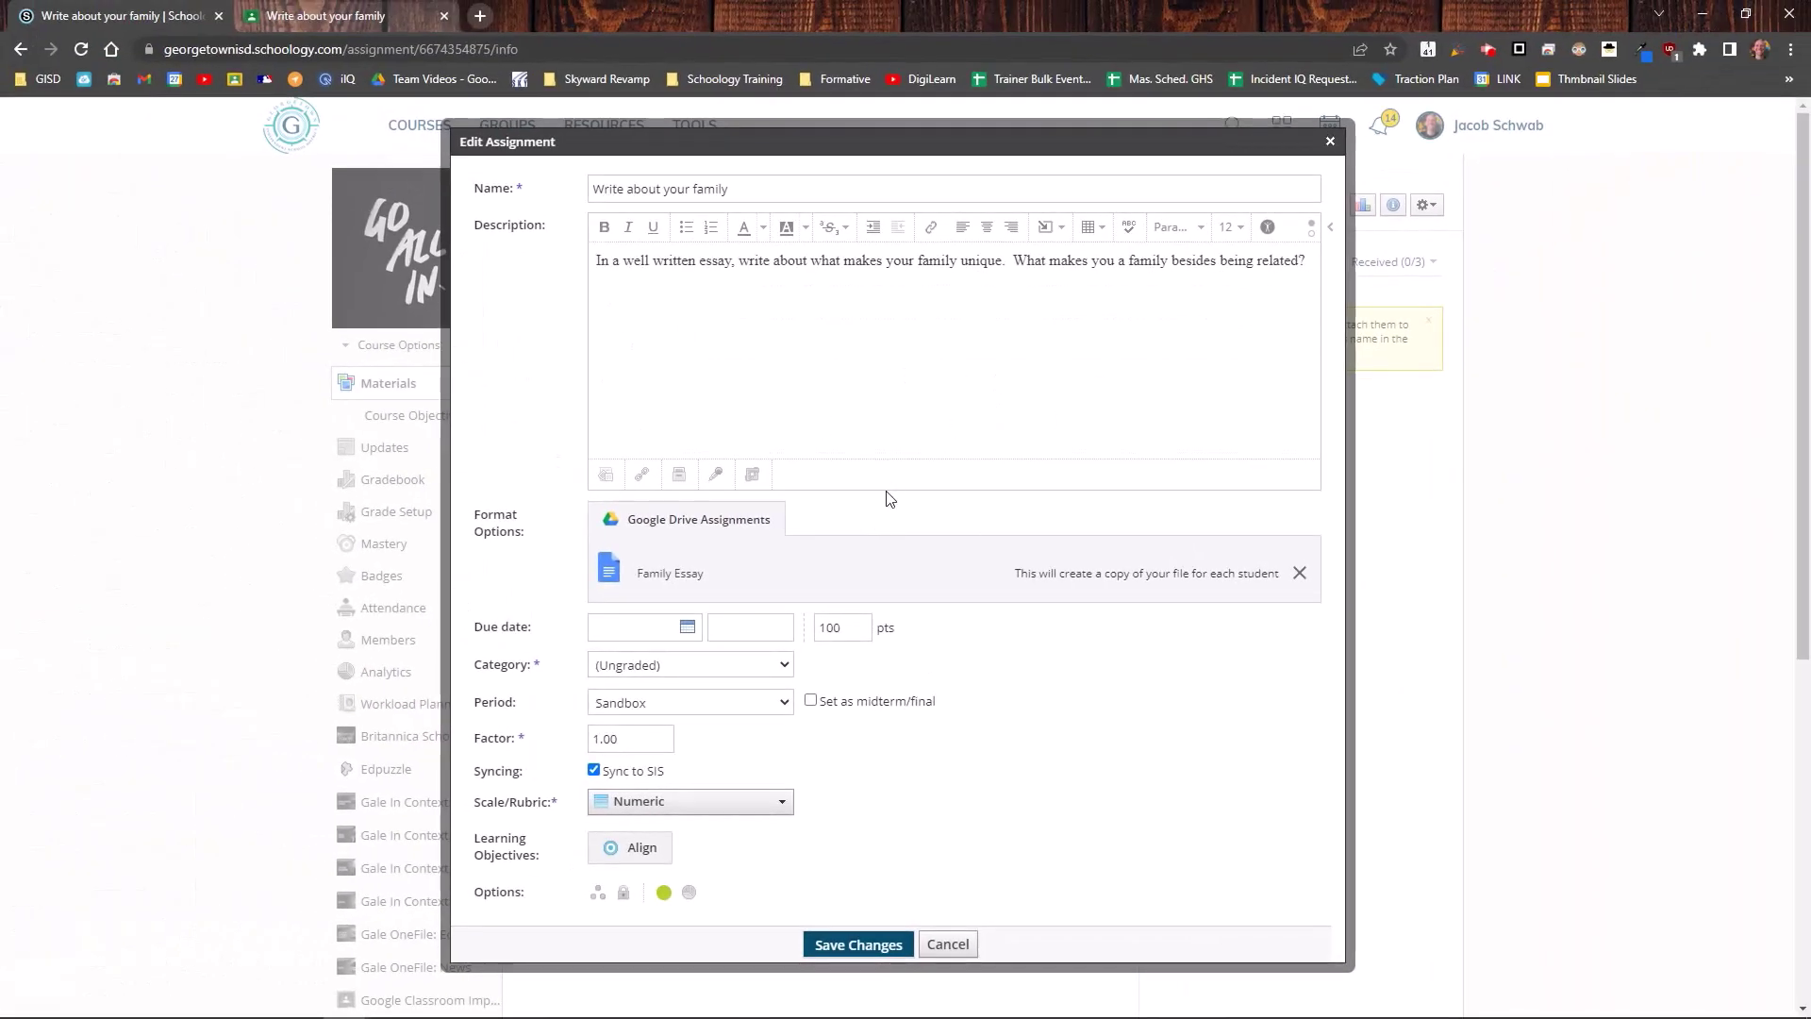
left_click(684, 633)
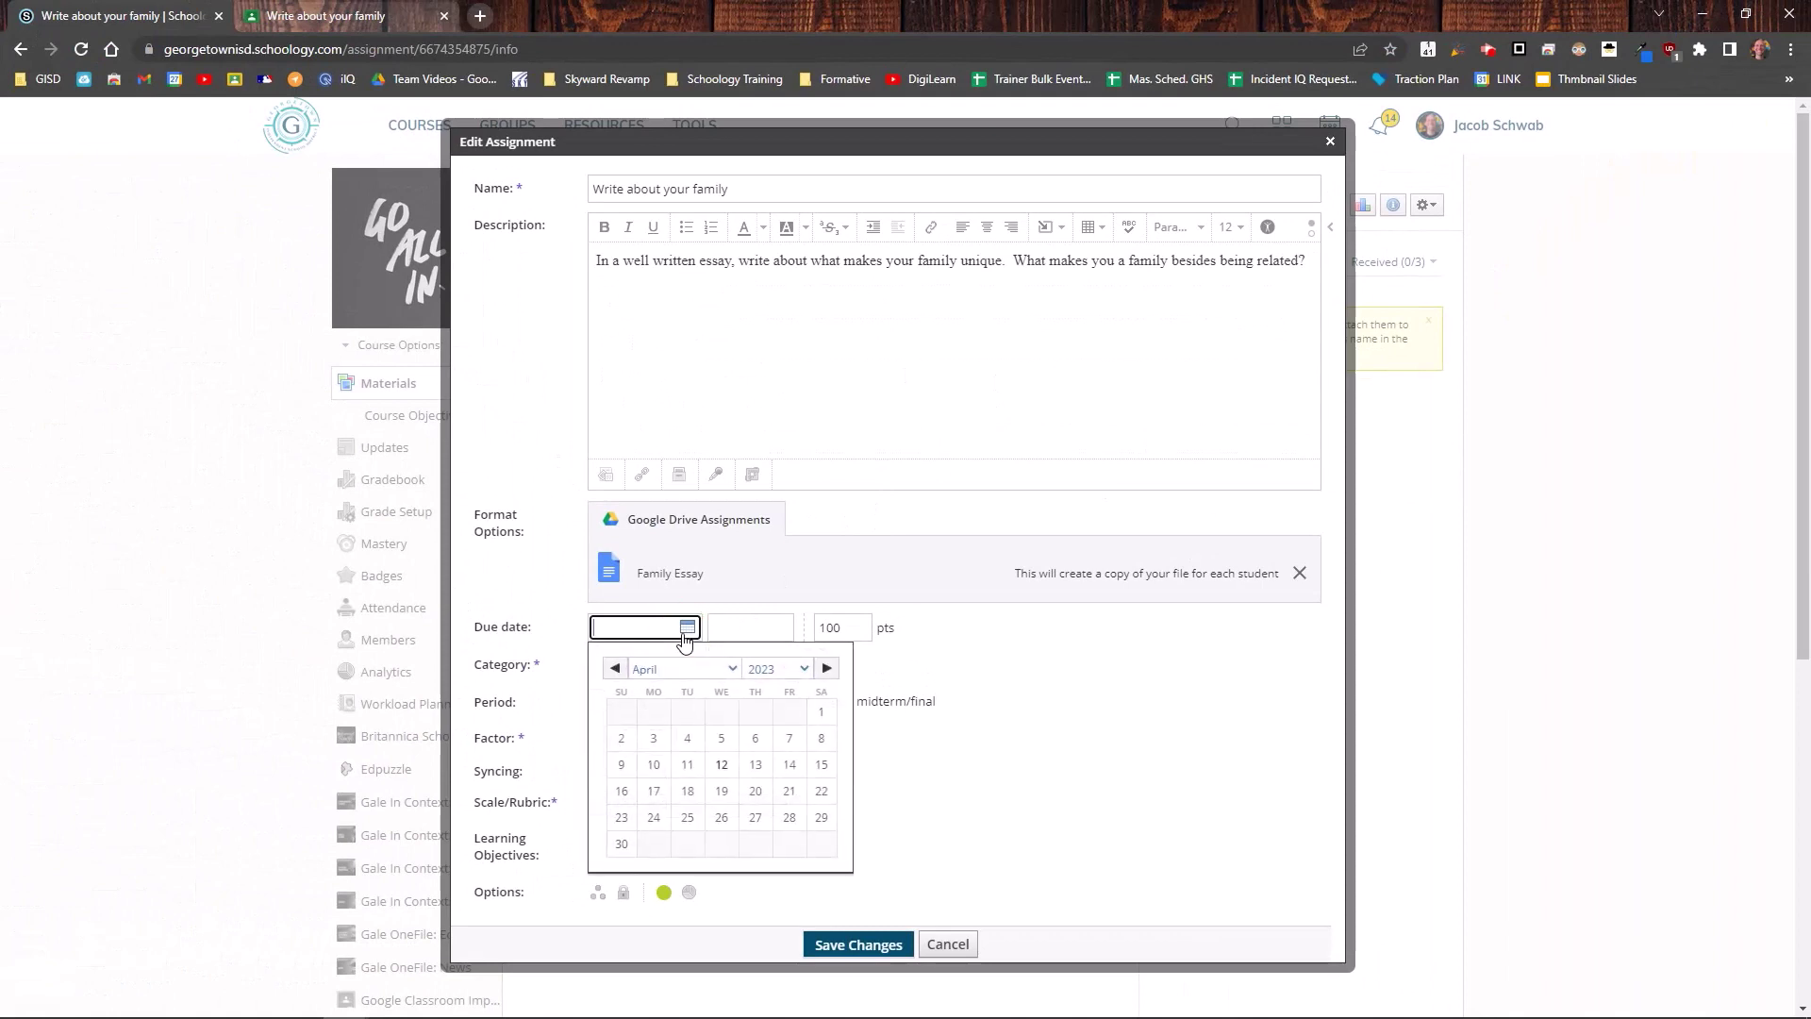
left_click(754, 792)
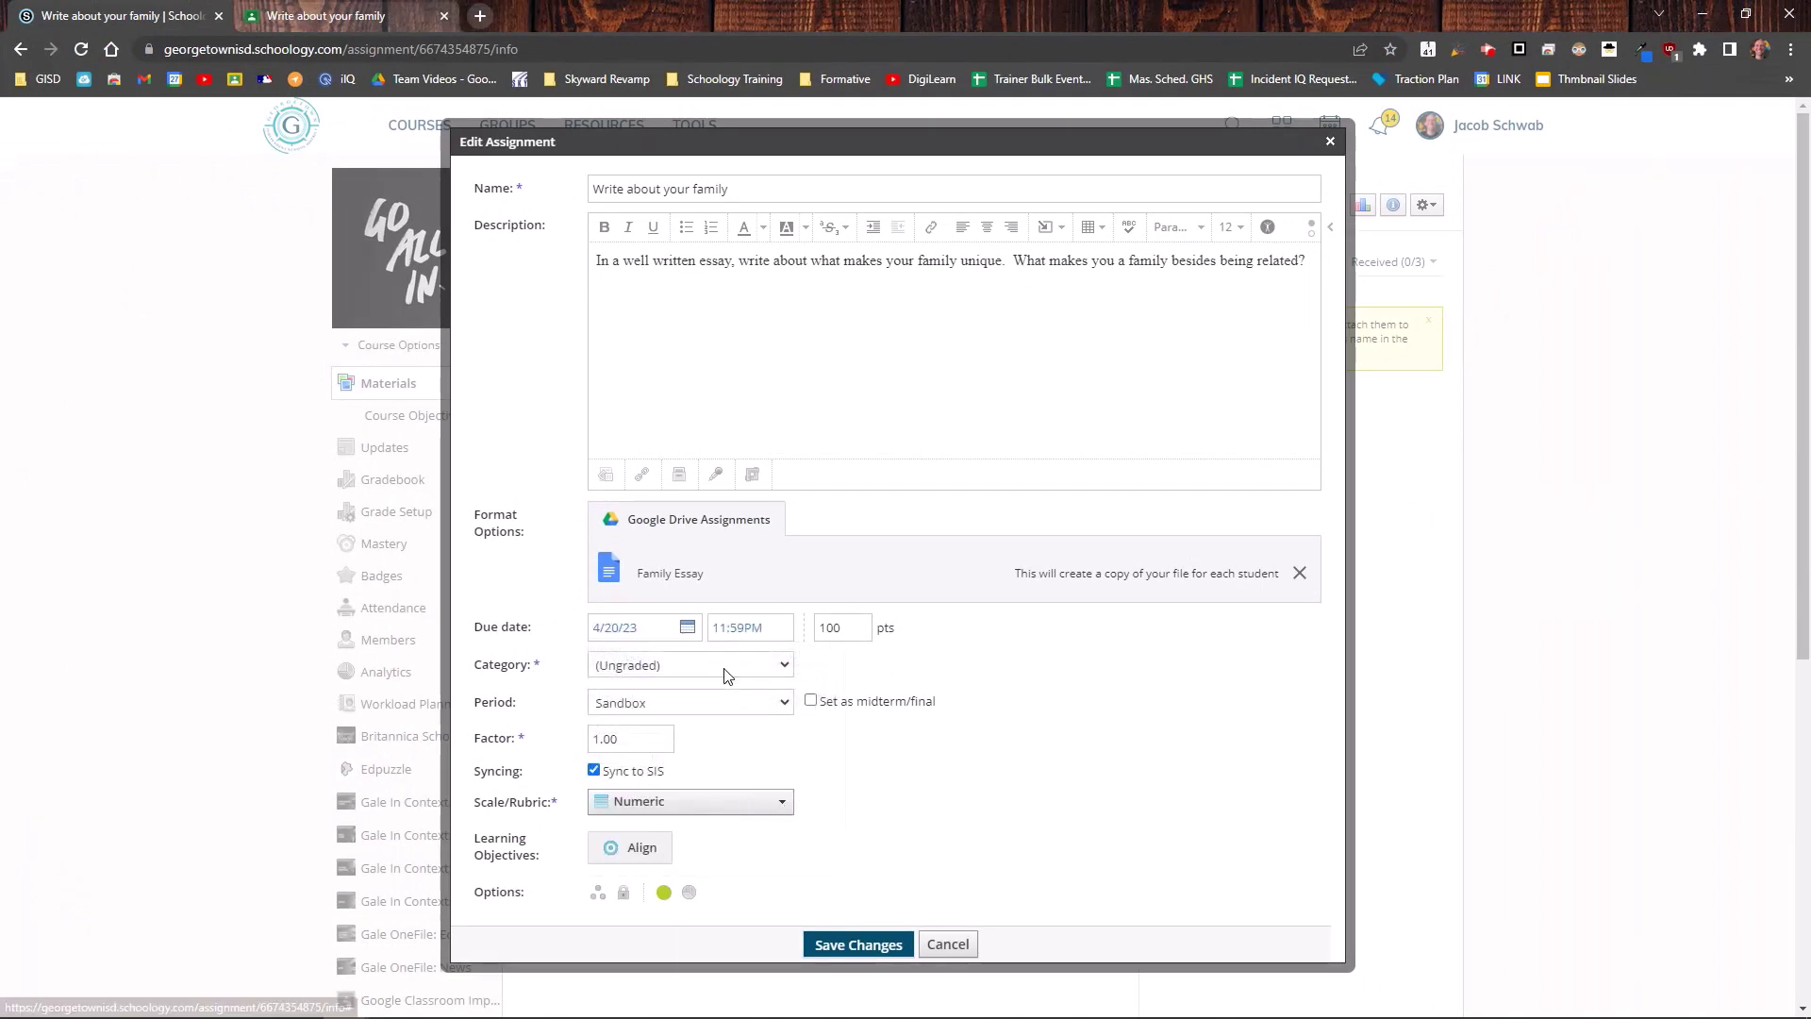
left_click(723, 674)
left_click(681, 733)
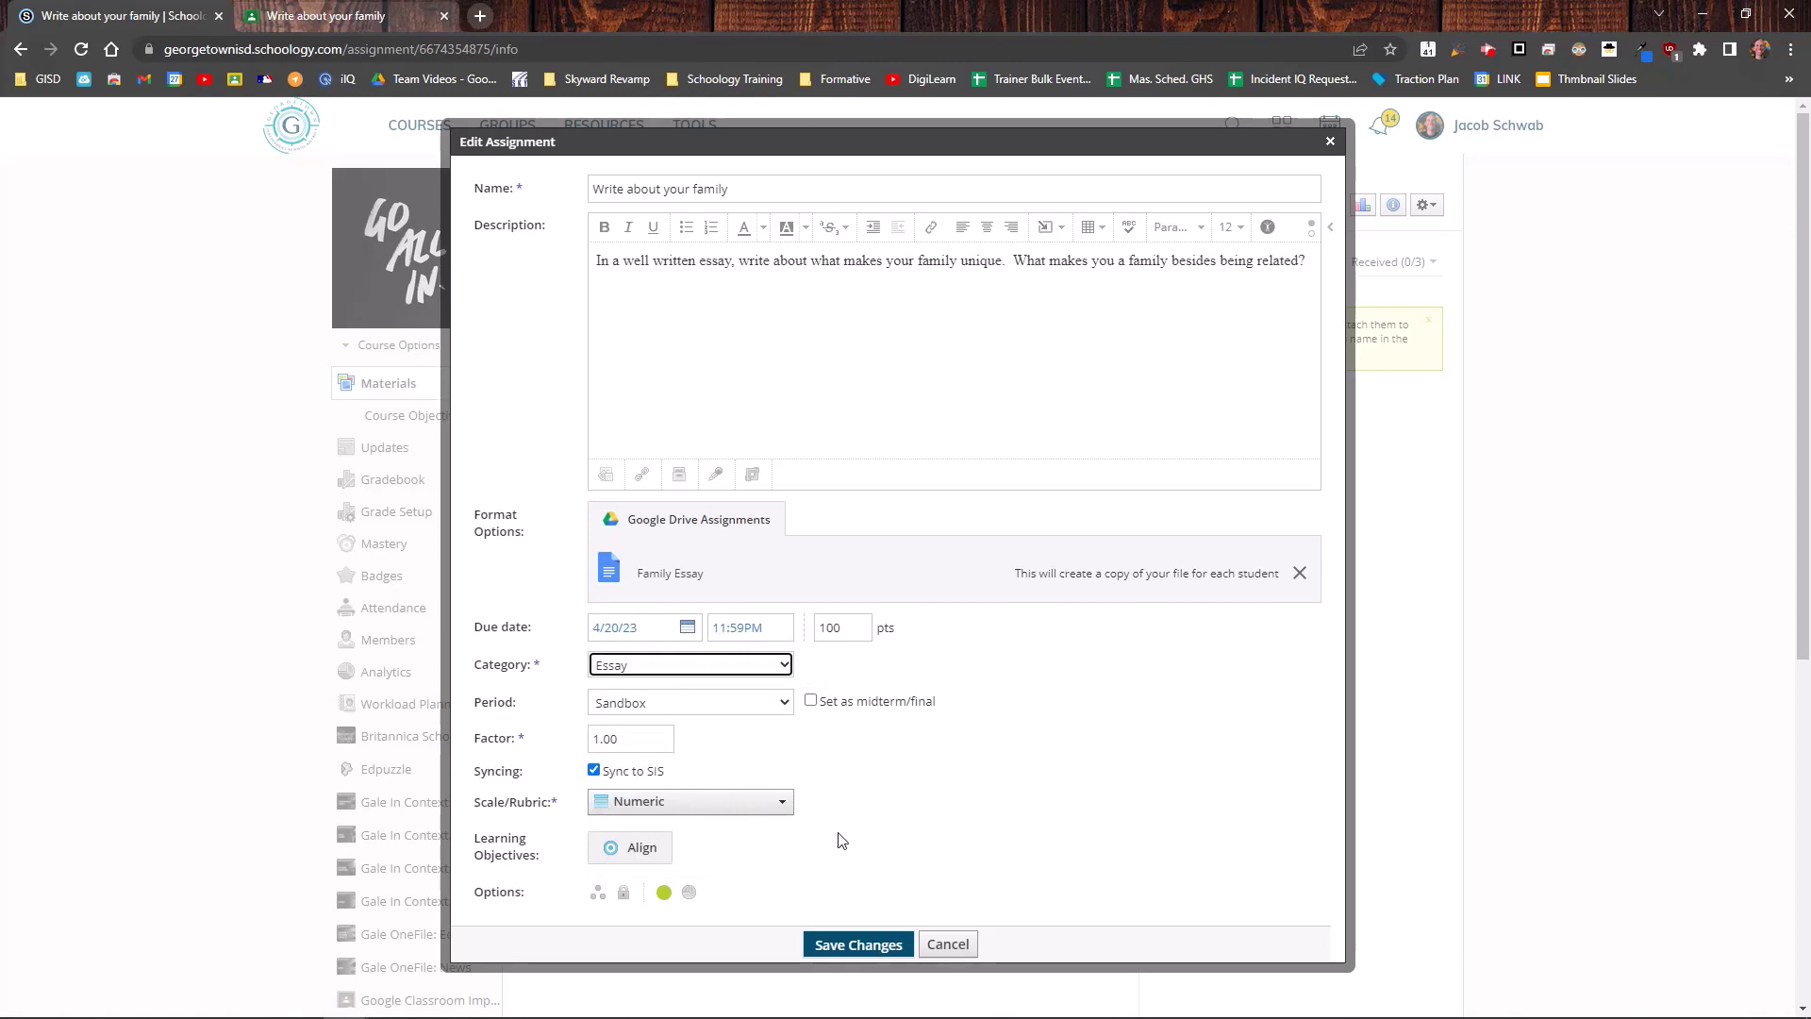
left_click(880, 956)
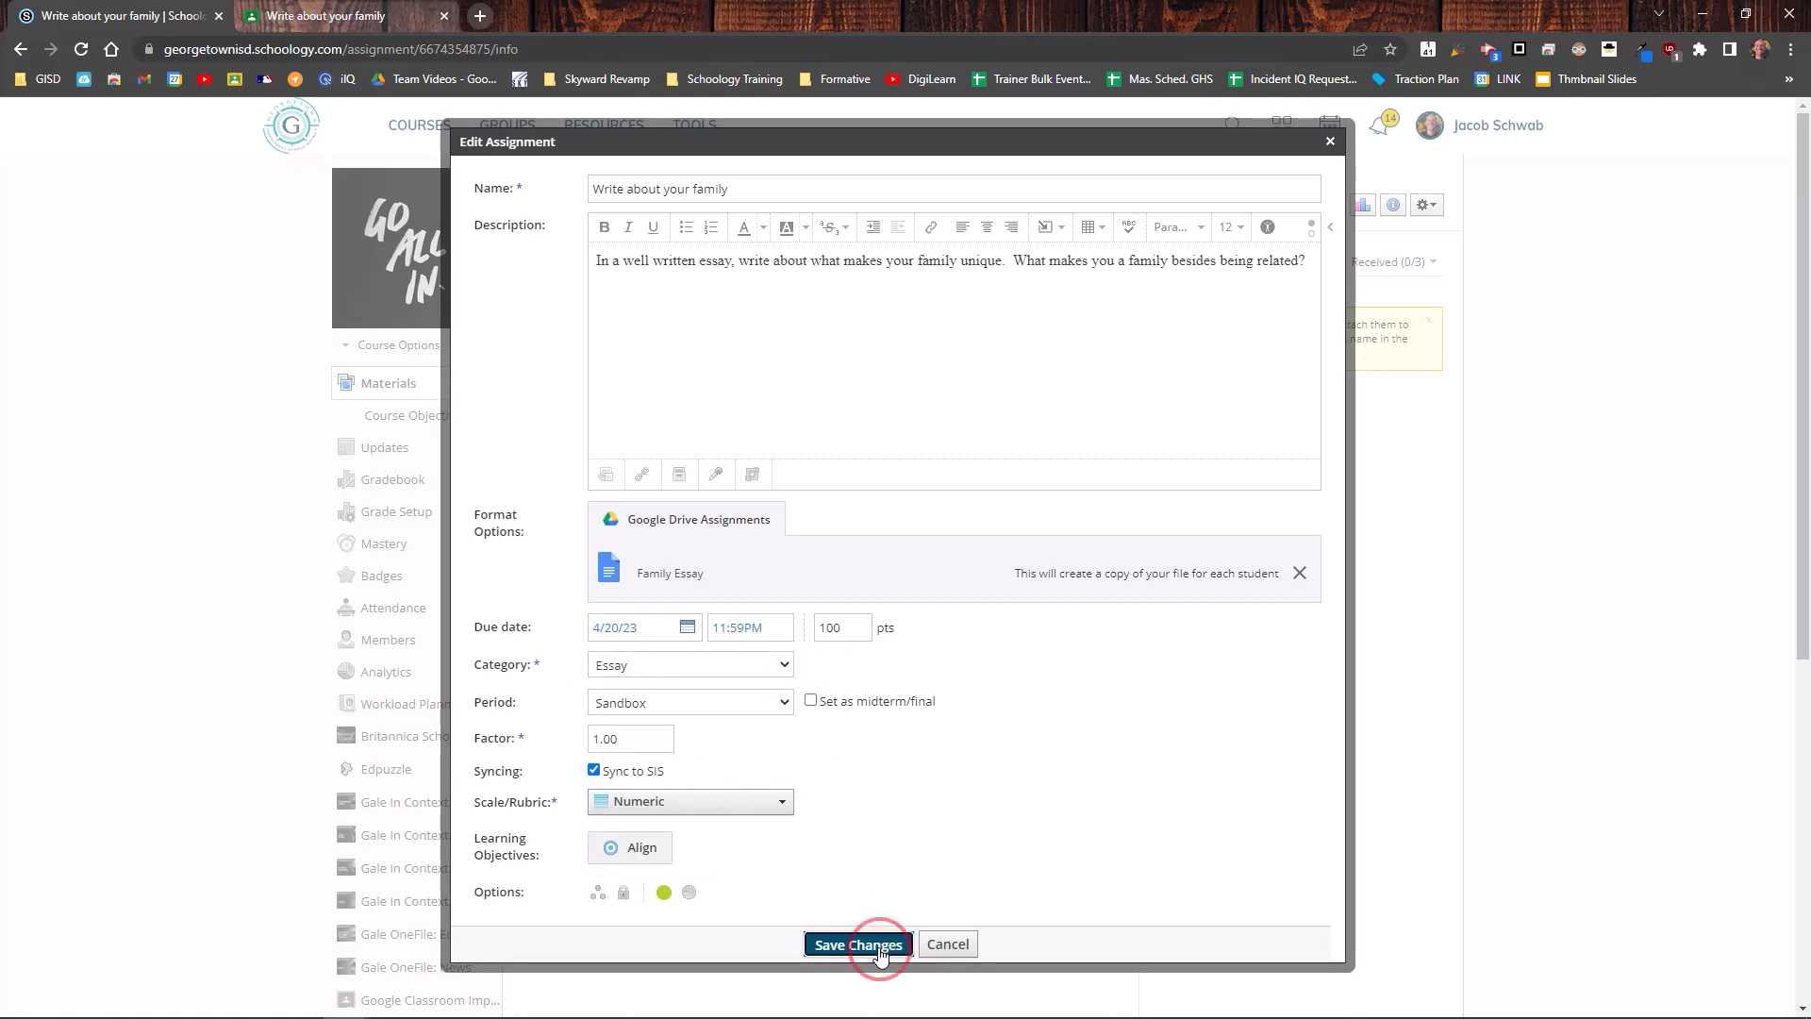